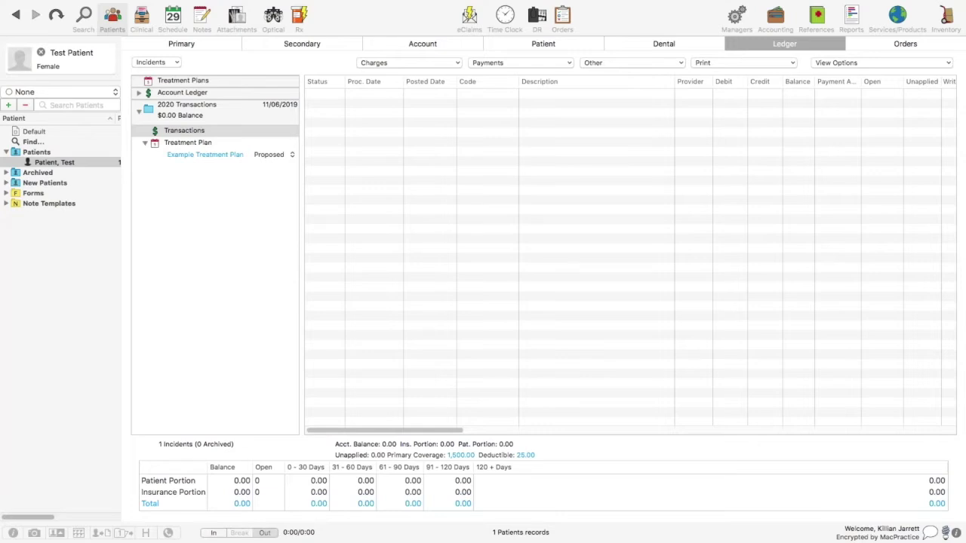
Review the Treatment settings in the Ledger preferences and close the preferences window.
{"action": "left_click", "coordinate": [370, 25]}
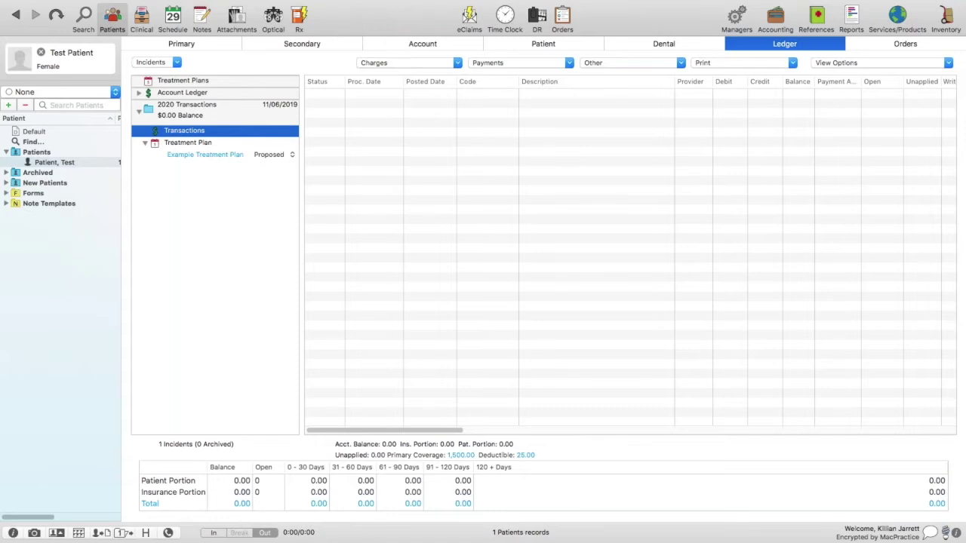
{"action": "left_click_drag", "start_coordinate": [0, 9], "coordinate": [514, 26]}
{"action": "scroll", "coordinate": [222, 209], "scroll_direction": "down", "scroll_amount": 1}
{"action": "scroll", "coordinate": [221, 209], "scroll_direction": "down", "scroll_amount": 5}
{"action": "left_click", "coordinate": [215, 237]}
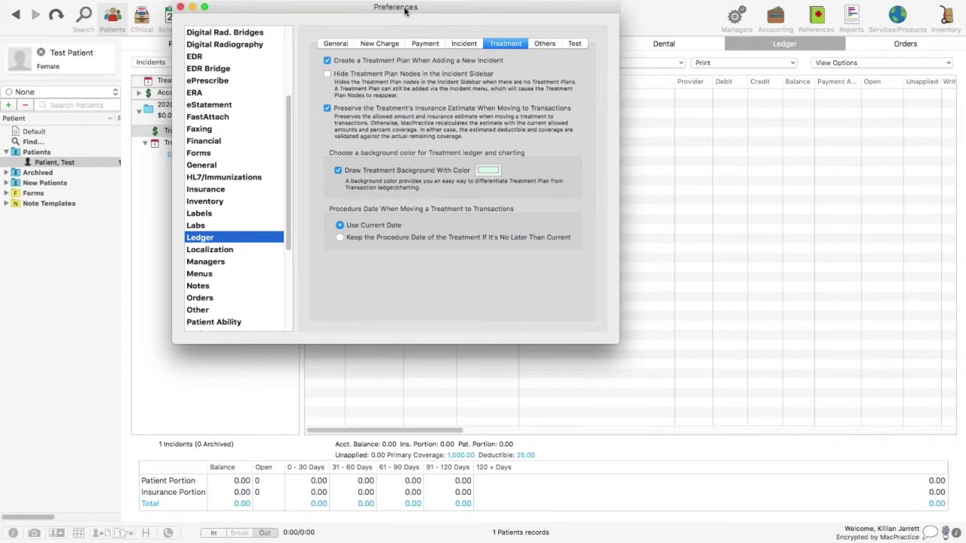
{"action": "left_click_drag", "start_coordinate": [390, 8], "coordinate": [376, 7]}
{"action": "key", "text": "super+w"}
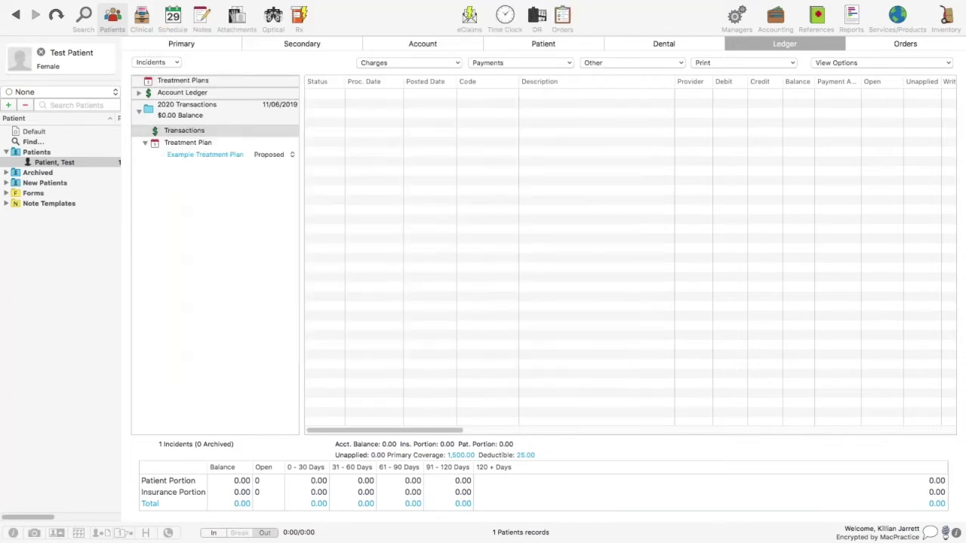
Show the Treatment Plan node of the 2020 Transactions incident and view the incident commands for creating a treatment plan.
{"action": "left_click", "coordinate": [209, 144]}
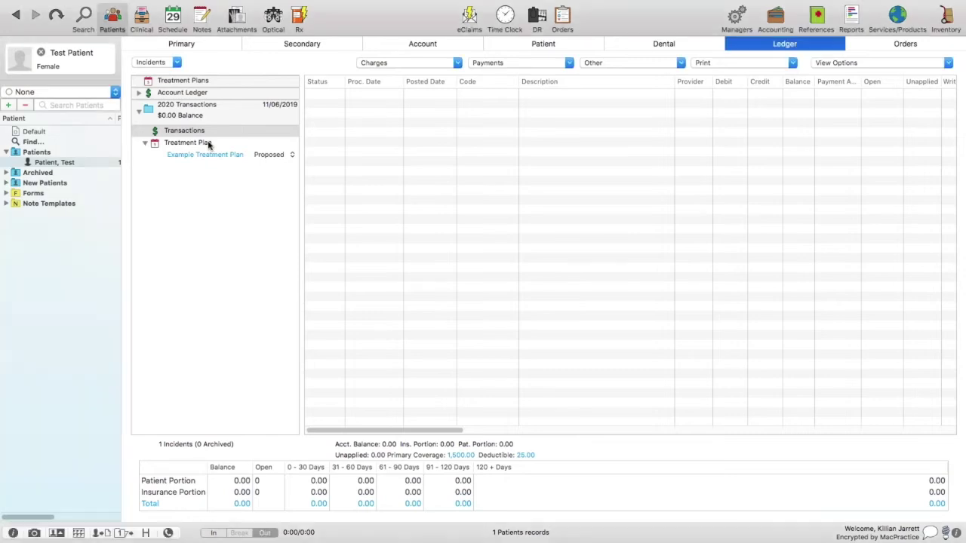
{"action": "left_click", "coordinate": [210, 144]}
{"action": "left_click", "coordinate": [209, 144]}
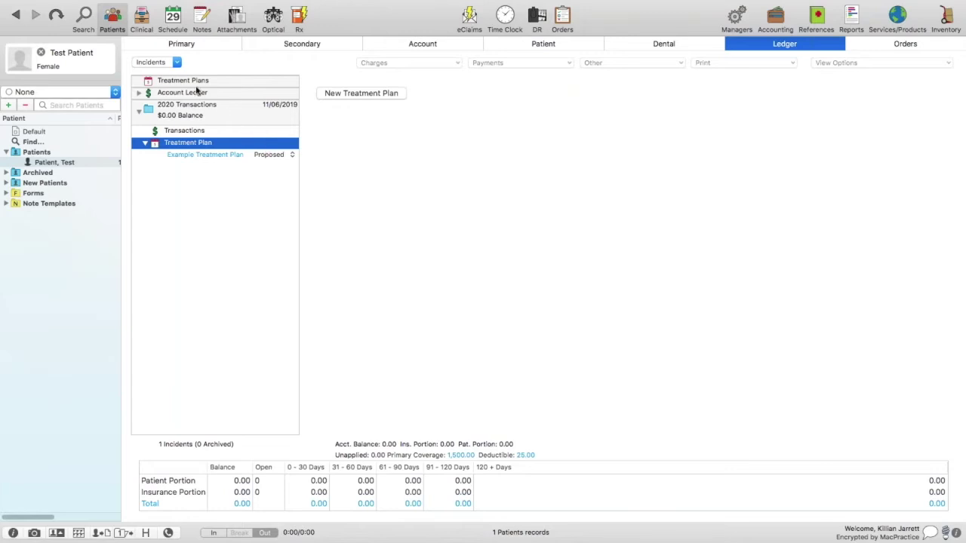
{"action": "left_click", "coordinate": [177, 64]}
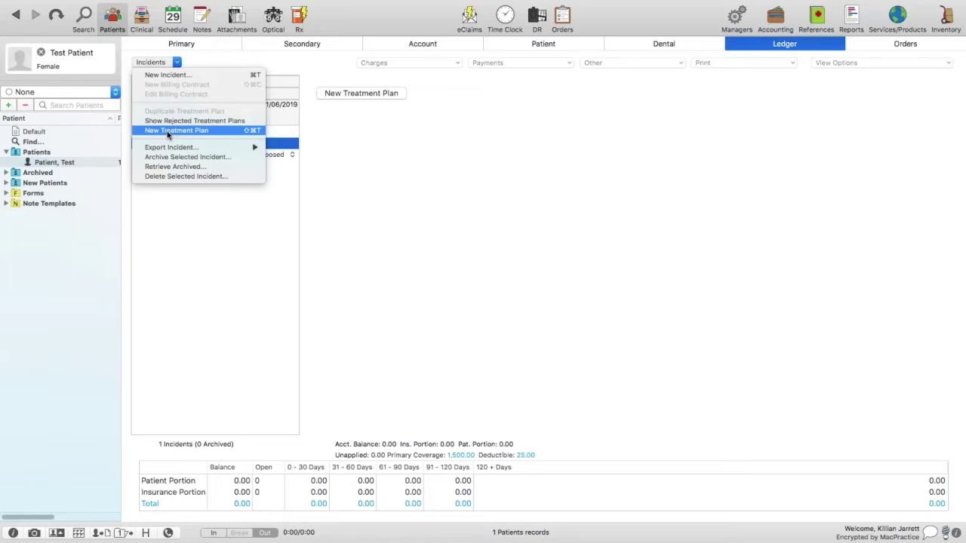
{"action": "left_click", "coordinate": [184, 233]}
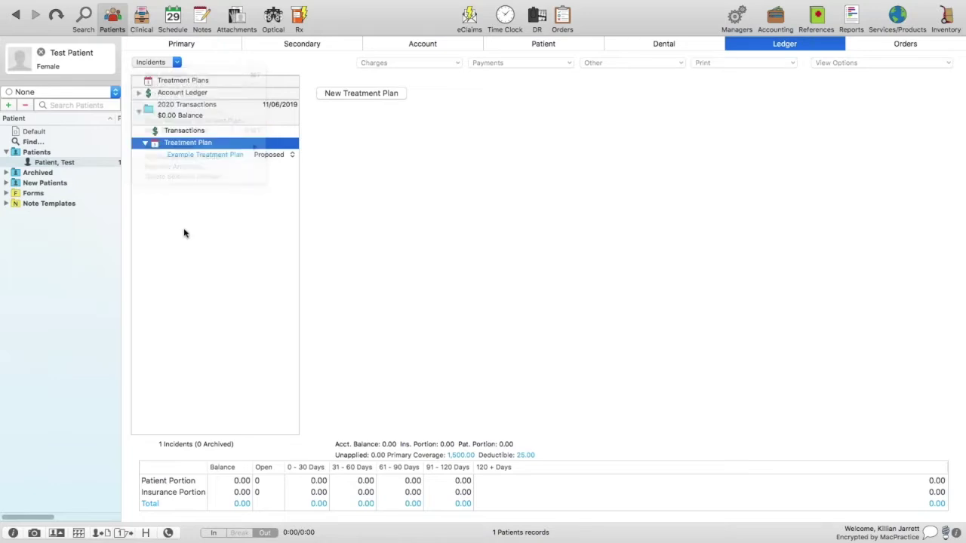
Open the Example Treatment Plan and view its status options and treatment commands.
{"action": "left_click", "coordinate": [212, 155]}
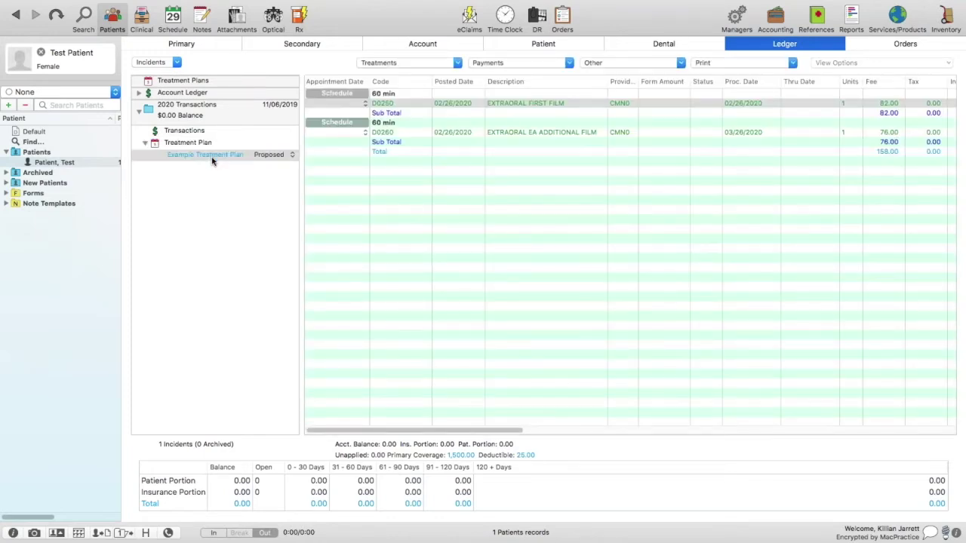
{"action": "left_click", "coordinate": [260, 155]}
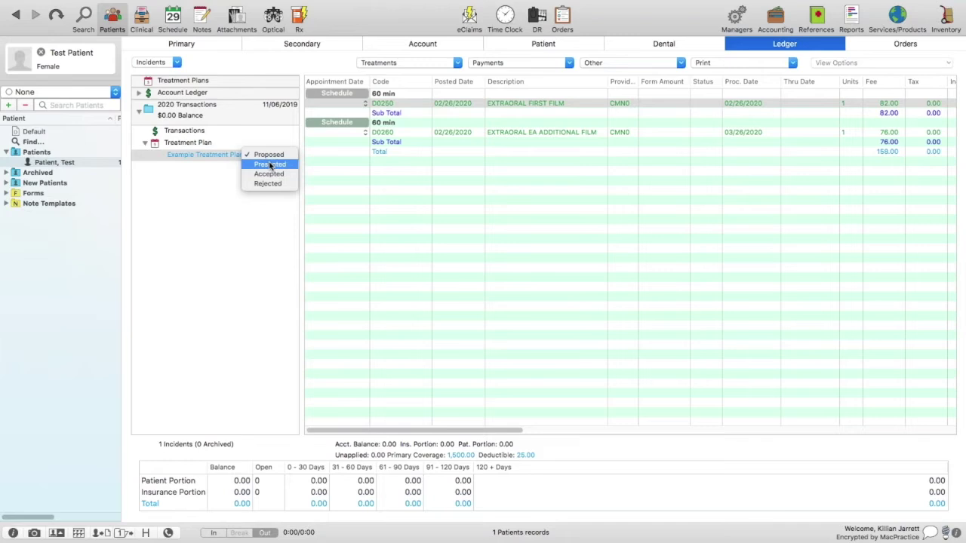
{"action": "left_click", "coordinate": [256, 200]}
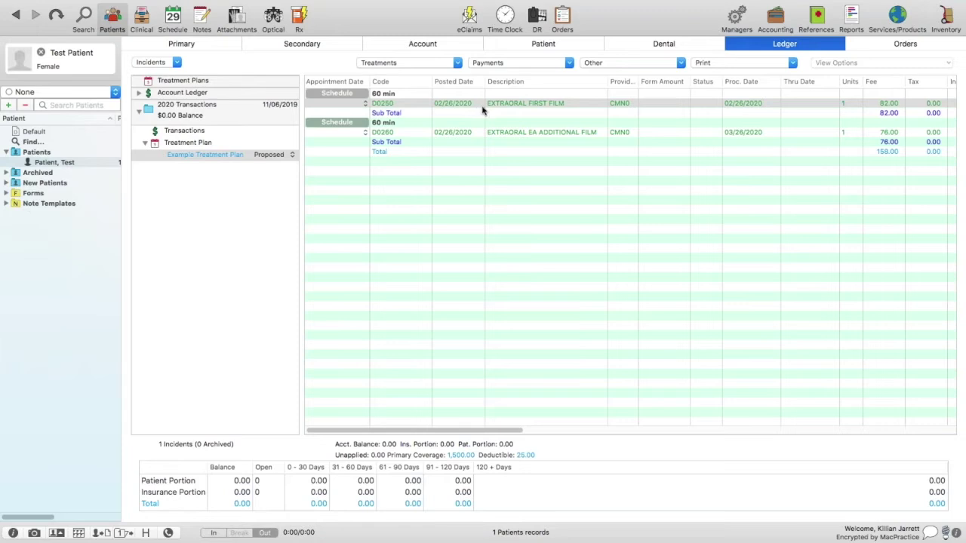
{"action": "left_click", "coordinate": [445, 63]}
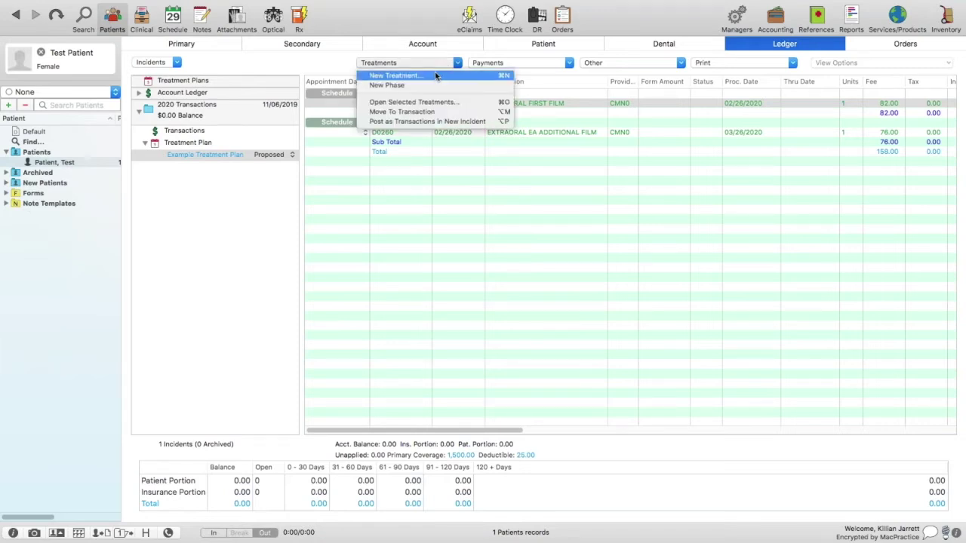
{"action": "left_click", "coordinate": [307, 64]}
Open the first 60 min phase of the Example Treatment Plan and close it again.
{"action": "left_click", "coordinate": [381, 93]}
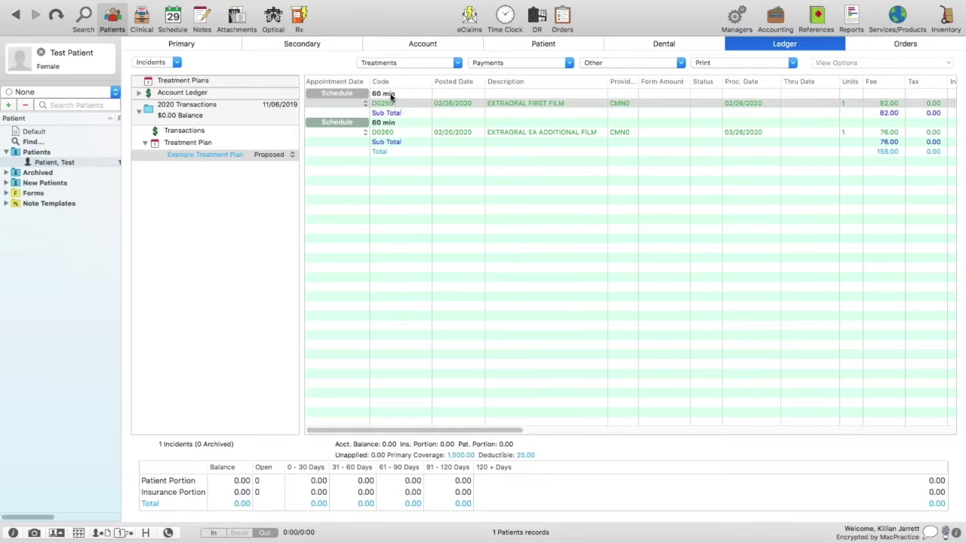
{"action": "left_click", "coordinate": [383, 95]}
{"action": "left_click", "coordinate": [384, 93]}
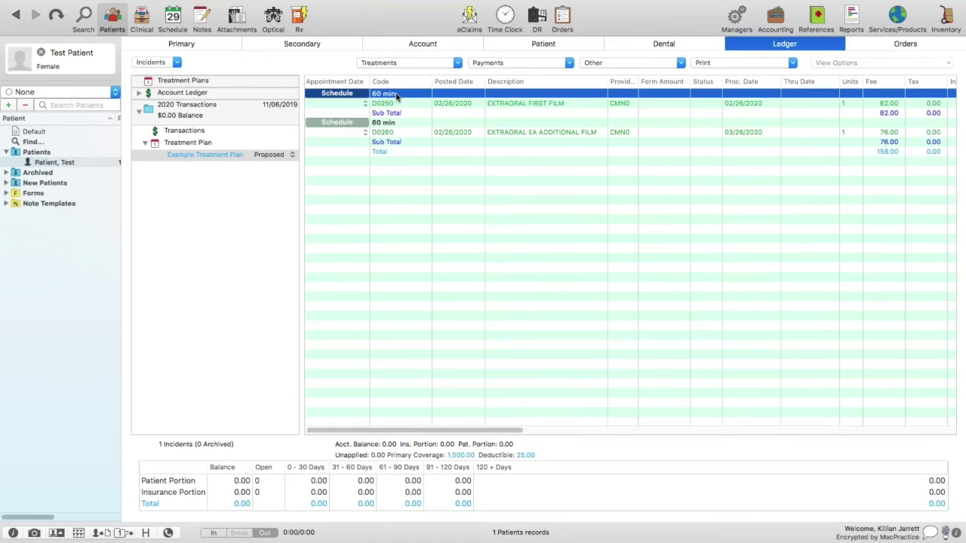
{"action": "double_click", "coordinate": [396, 95]}
{"action": "left_click", "coordinate": [401, 92]}
{"action": "key", "text": "Return"}
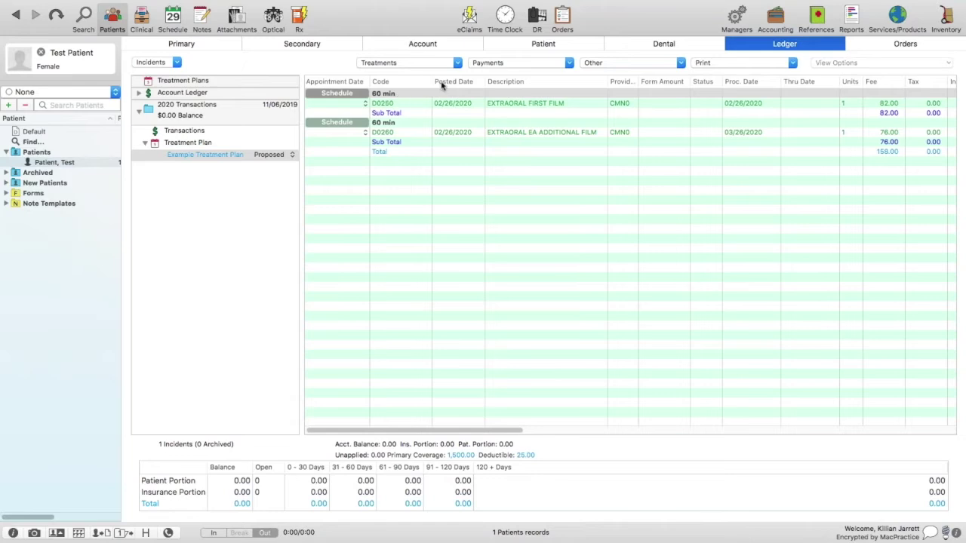
View the treatment command for adding a new phase to the plan.
{"action": "left_click", "coordinate": [457, 63]}
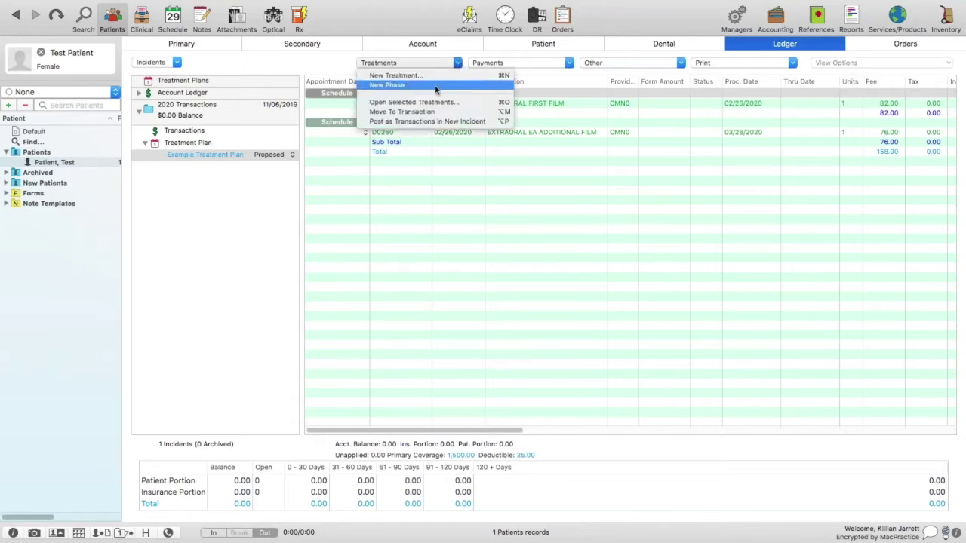
{"action": "left_click", "coordinate": [311, 62]}
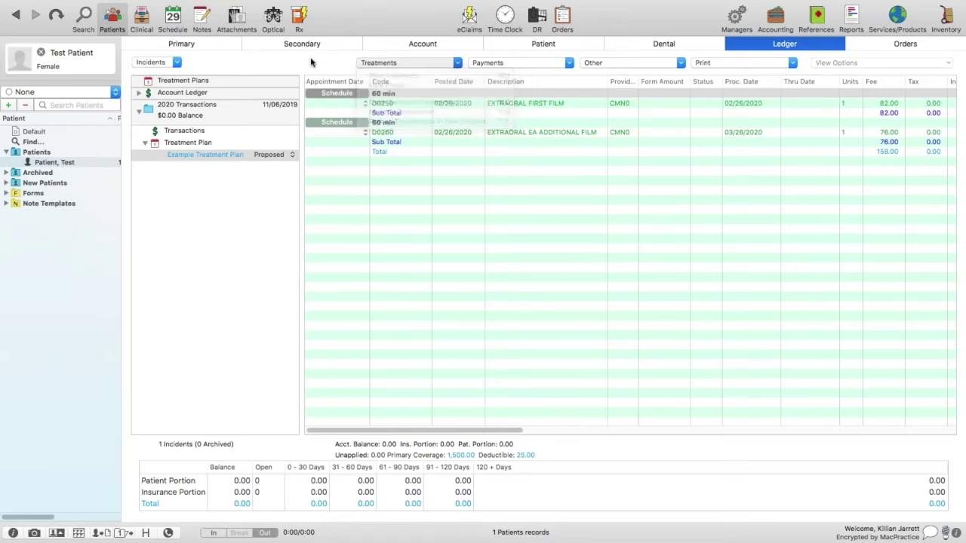
{"action": "left_click", "coordinate": [341, 96]}
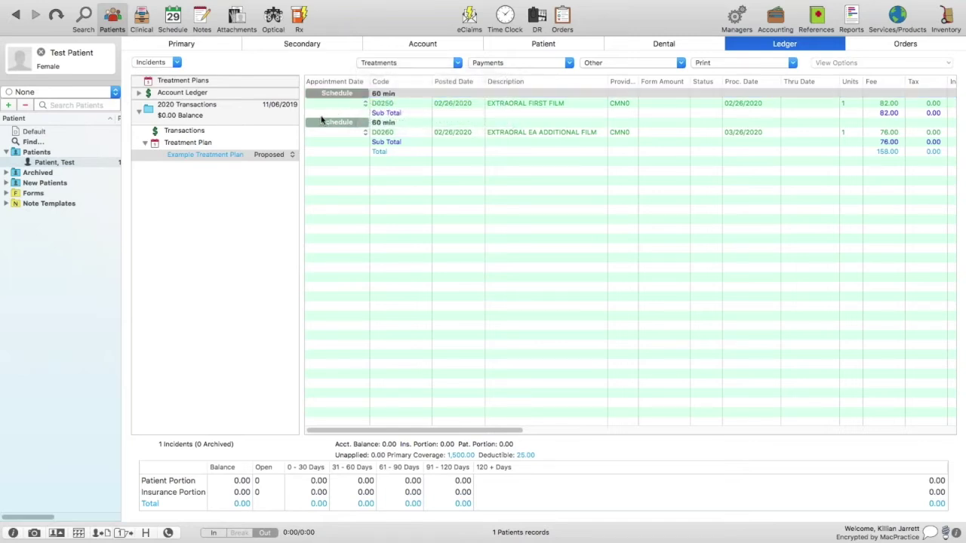
Open the Example Treatment Plan's name for editing and leave the name field.
{"action": "left_click", "coordinate": [216, 156]}
{"action": "left_click", "coordinate": [206, 156]}
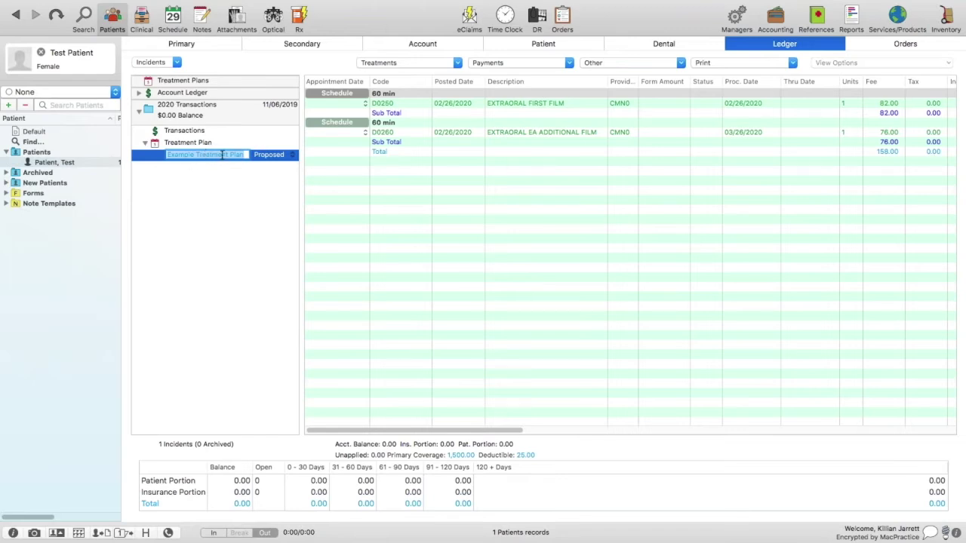
{"action": "left_click", "coordinate": [222, 155]}
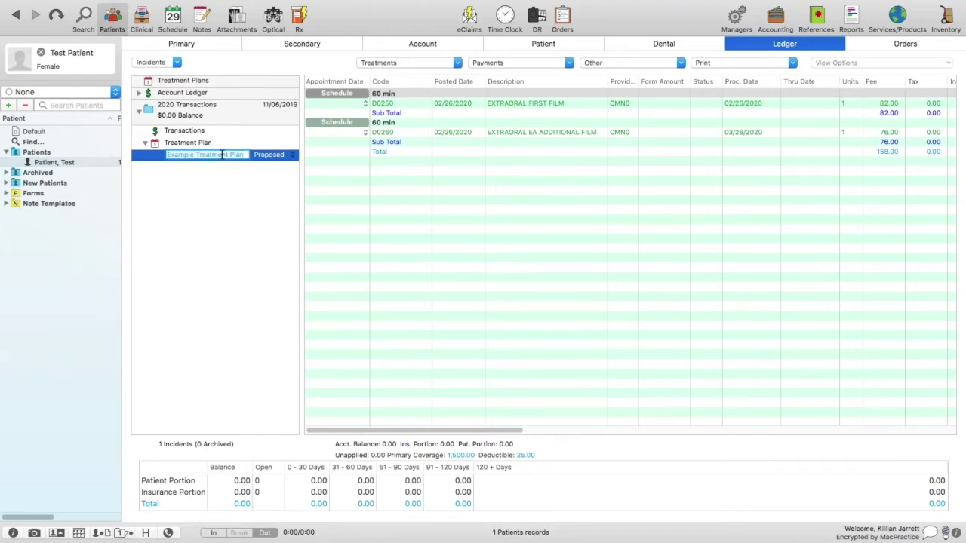
{"action": "left_click", "coordinate": [322, 157]}
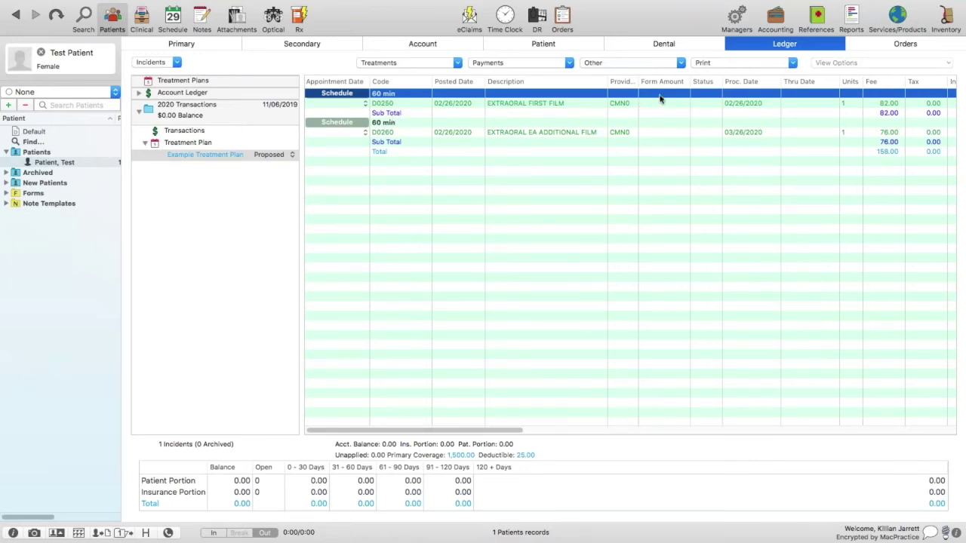
Print the treatment plan as a PDF opened in Preview.
{"action": "left_click", "coordinate": [741, 65]}
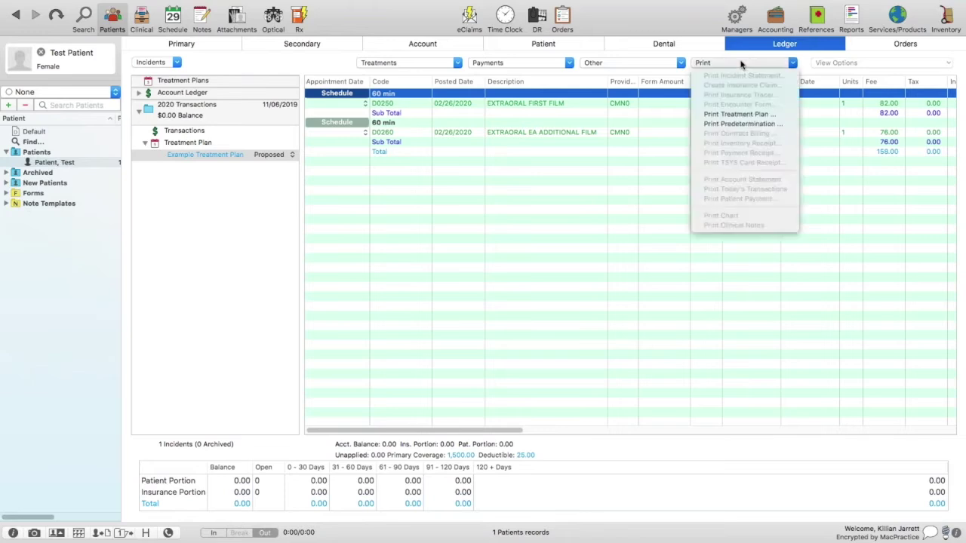
{"action": "left_click", "coordinate": [729, 114]}
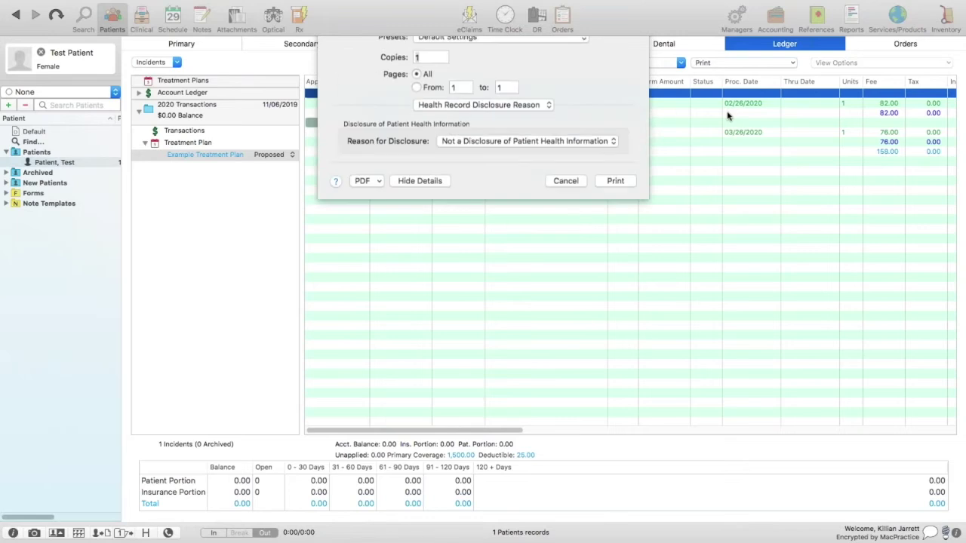
{"action": "left_click", "coordinate": [374, 216]}
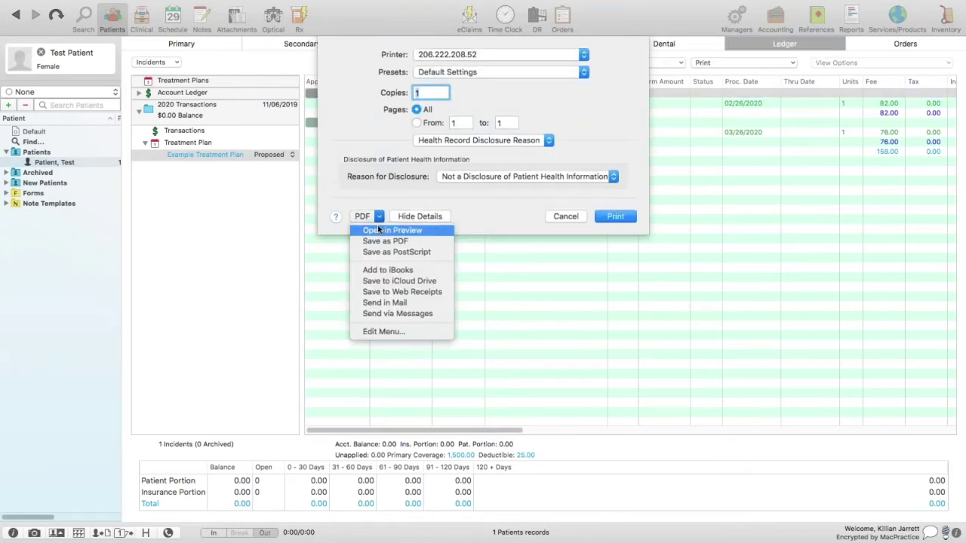
{"action": "left_click", "coordinate": [379, 229]}
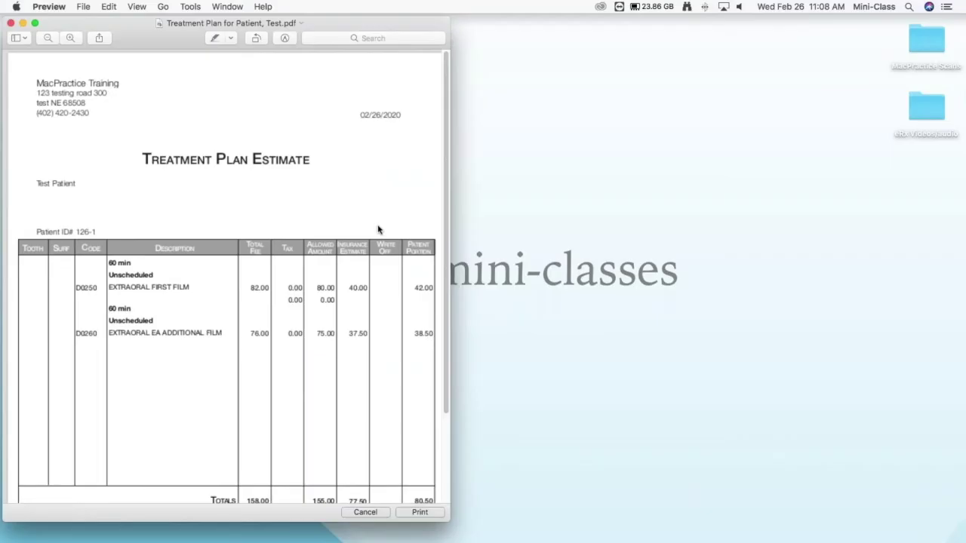
Examine the Treatment Plan Estimate's fee table, totals and approval line, close the document and return to MacPractice.
{"action": "left_click_drag", "start_coordinate": [320, 24], "coordinate": [302, 23]}
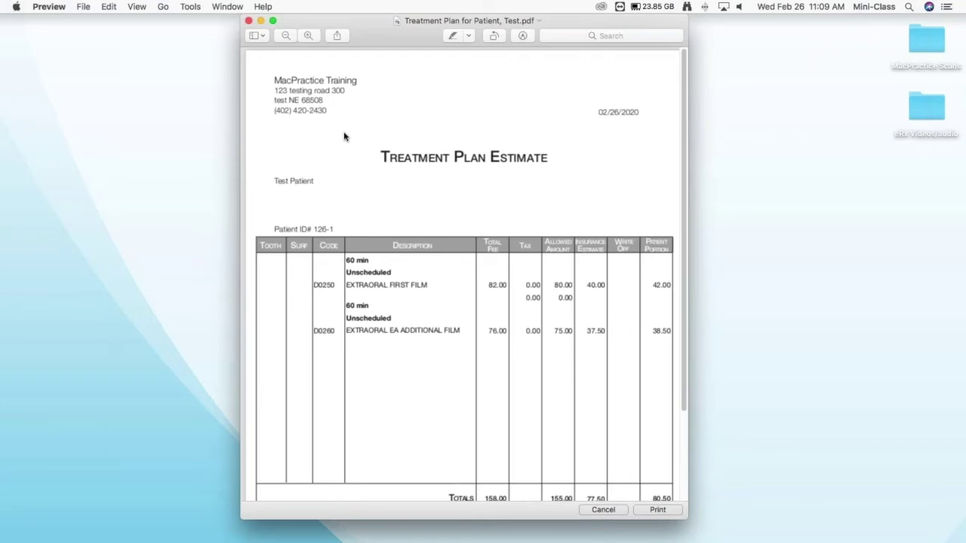
{"action": "scroll", "coordinate": [344, 137], "scroll_direction": "down", "scroll_amount": 3}
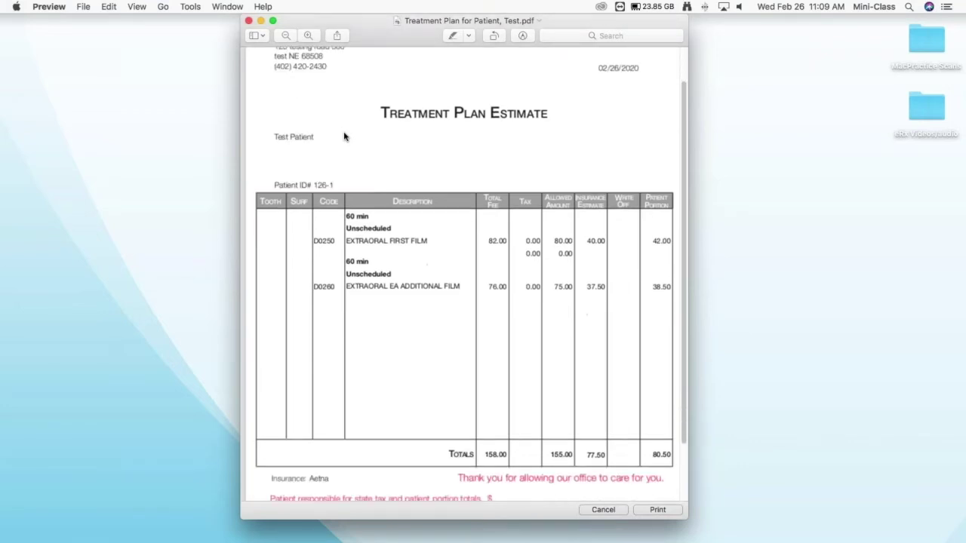
{"action": "scroll", "coordinate": [344, 137], "scroll_direction": "down", "scroll_amount": 2}
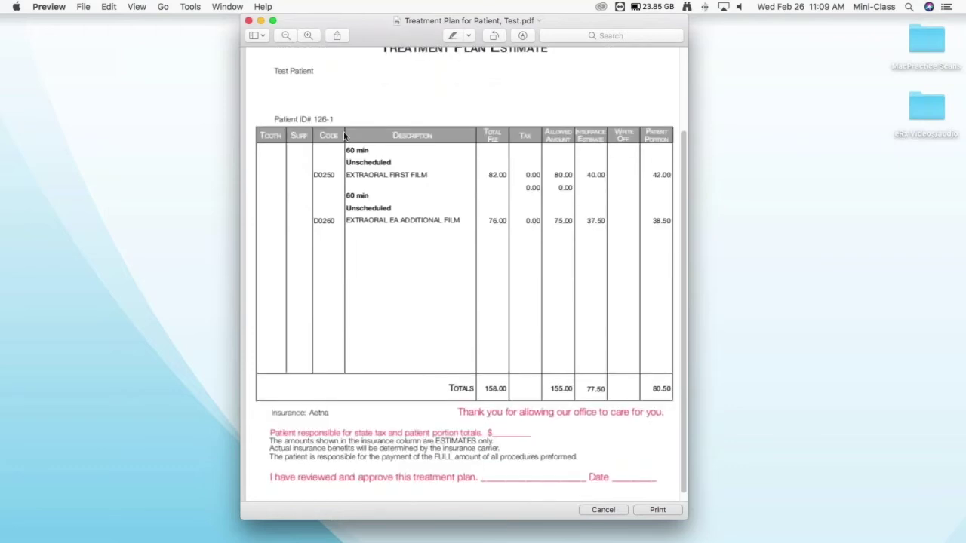
{"action": "scroll", "coordinate": [344, 137], "scroll_direction": "up", "scroll_amount": 1}
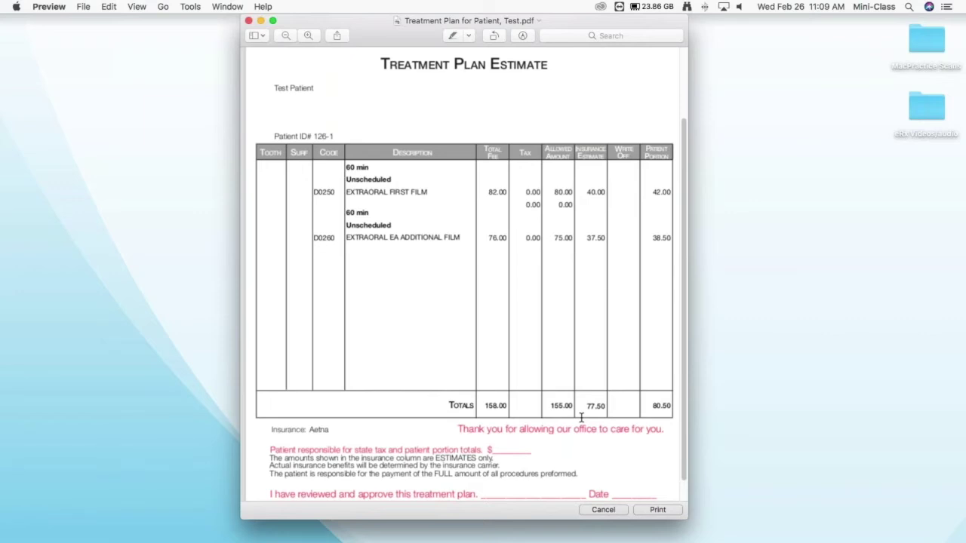
{"action": "scroll", "coordinate": [582, 418], "scroll_direction": "down", "scroll_amount": 1}
{"action": "scroll", "coordinate": [581, 417], "scroll_direction": "down", "scroll_amount": 2}
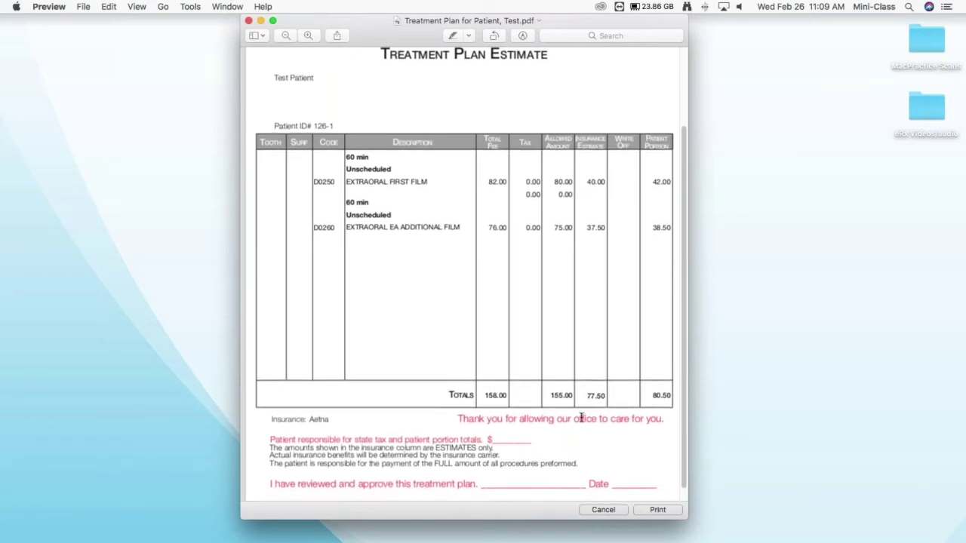
{"action": "scroll", "coordinate": [581, 418], "scroll_direction": "down", "scroll_amount": 3}
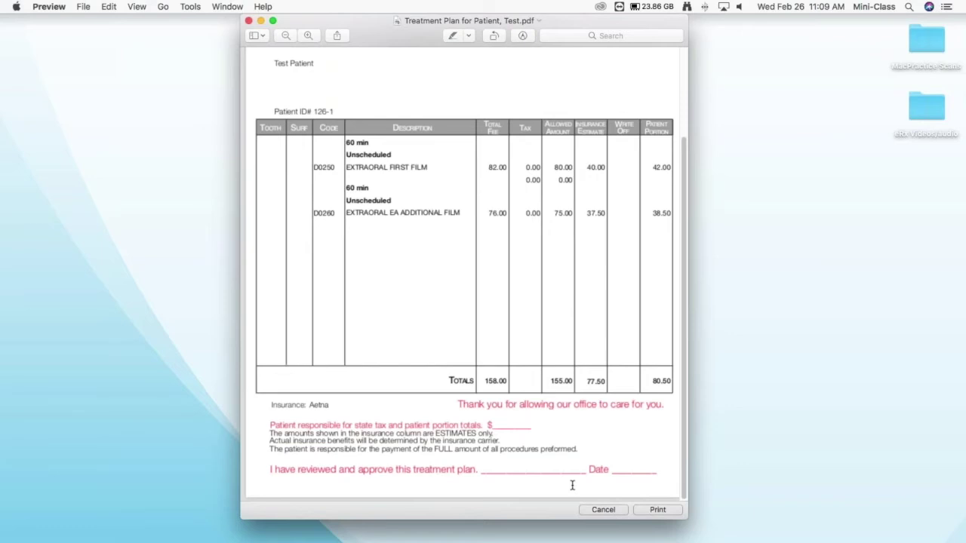
{"action": "scroll", "coordinate": [571, 489], "scroll_direction": "up", "scroll_amount": 2}
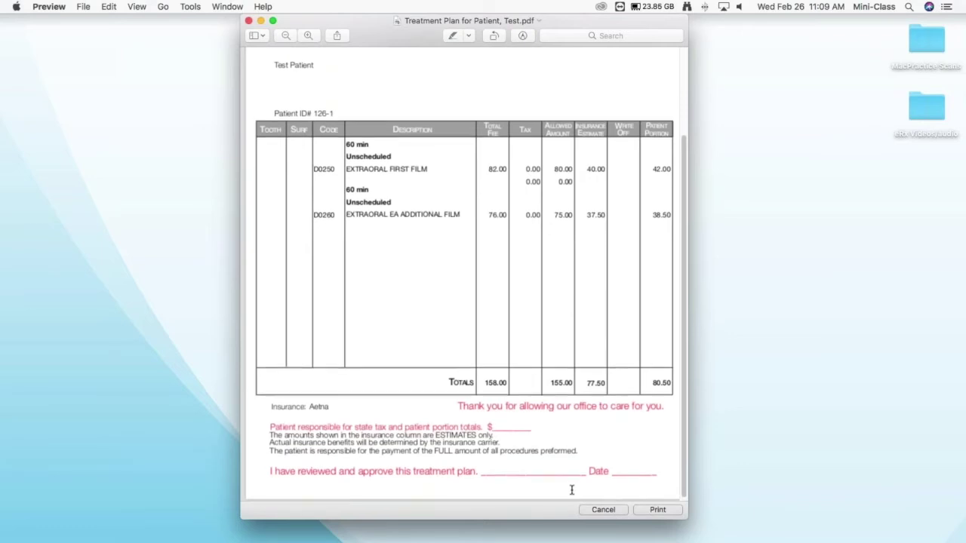
{"action": "scroll", "coordinate": [572, 490], "scroll_direction": "up", "scroll_amount": 5}
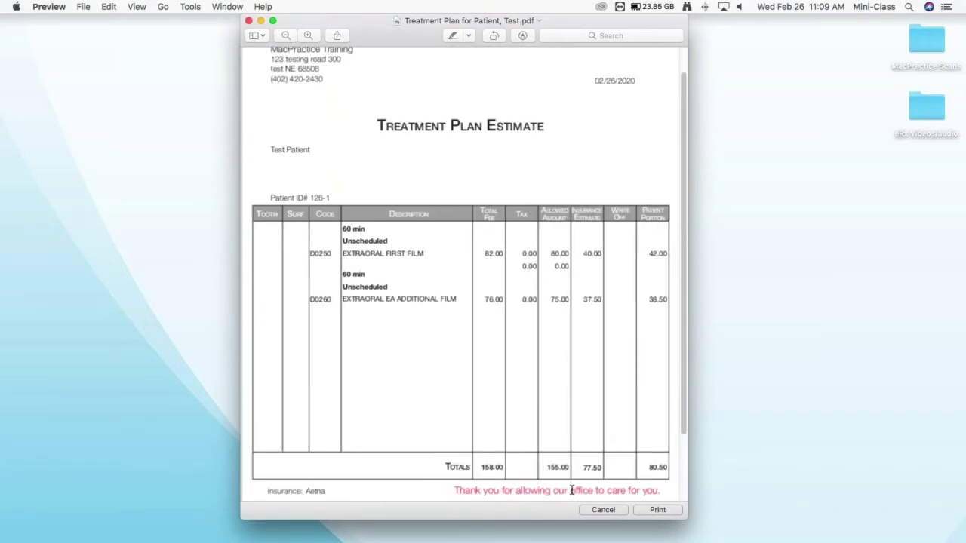
{"action": "left_click", "coordinate": [250, 21]}
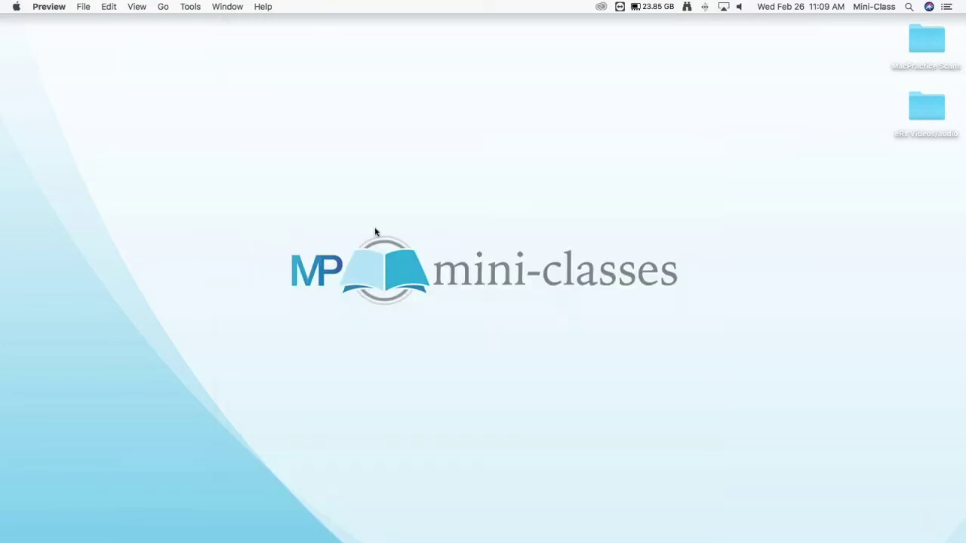
{"action": "key", "text": "ctrl+Right"}
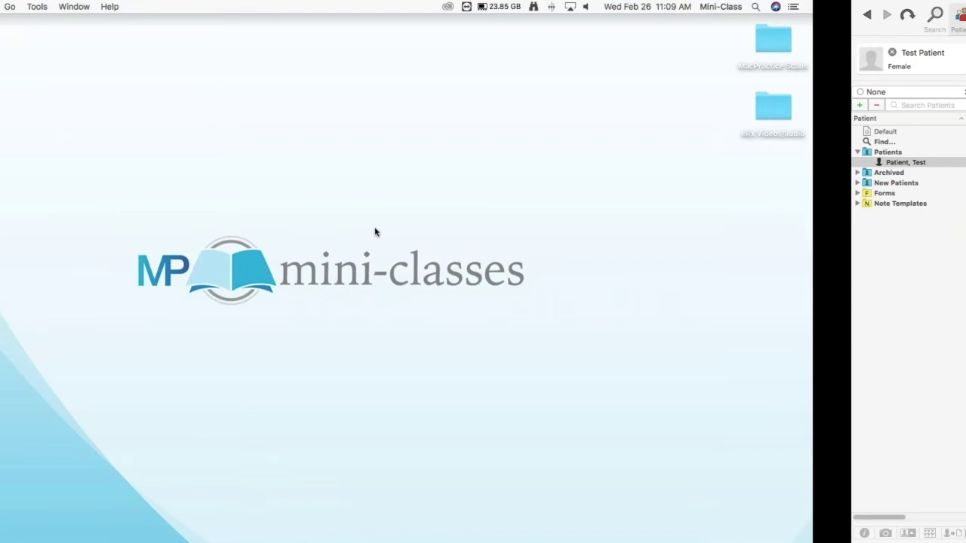
Change the Example Treatment Plan's status to Presented and finally to Accepted.
{"action": "left_click", "coordinate": [269, 155]}
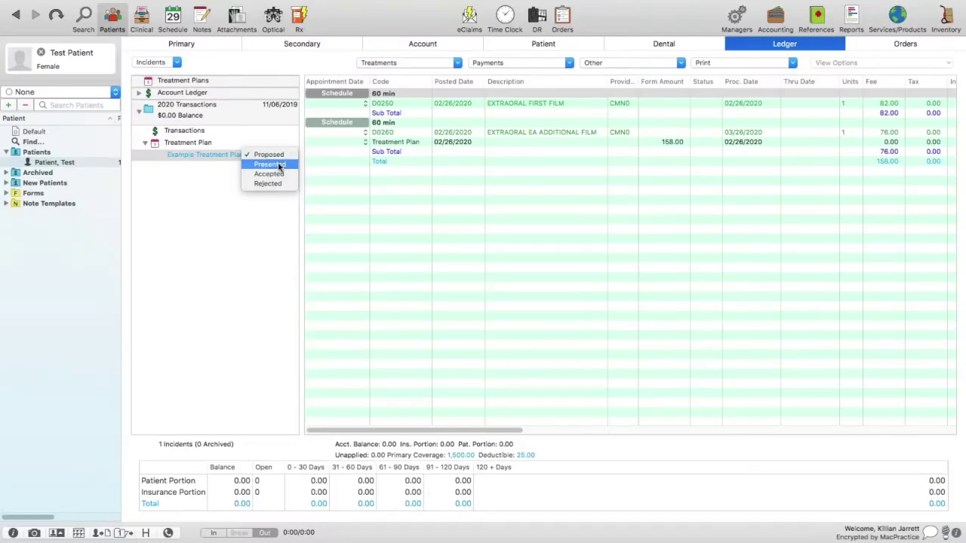
{"action": "left_click", "coordinate": [279, 166]}
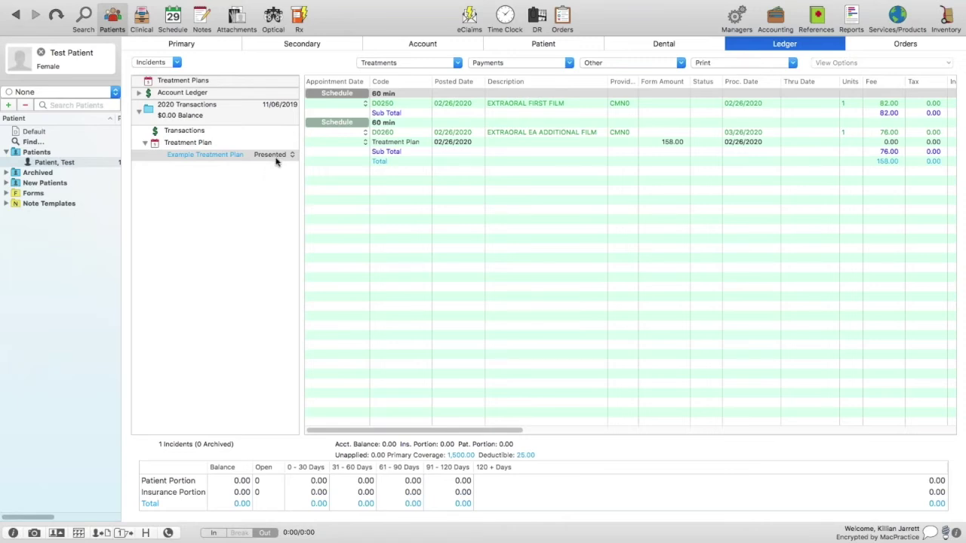
{"action": "left_click", "coordinate": [277, 160]}
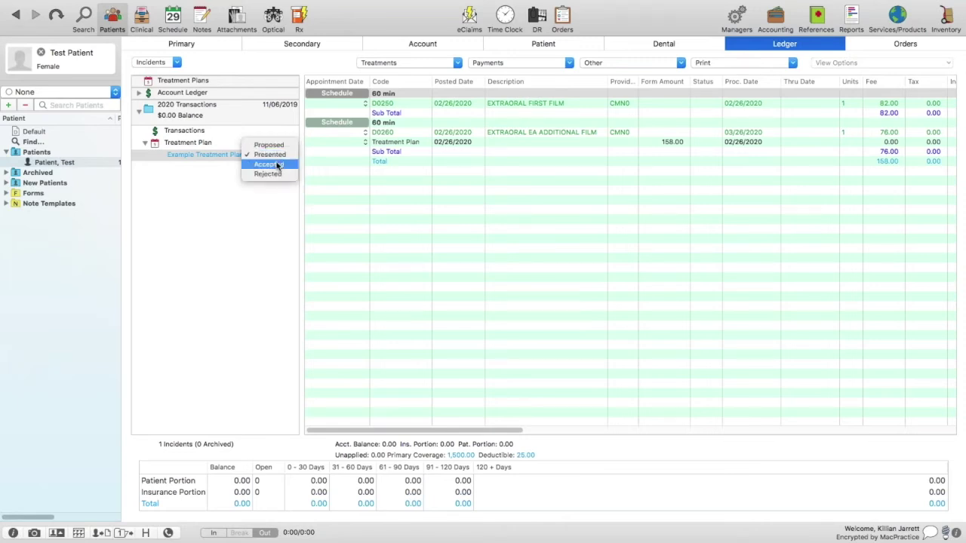
{"action": "left_click", "coordinate": [278, 164]}
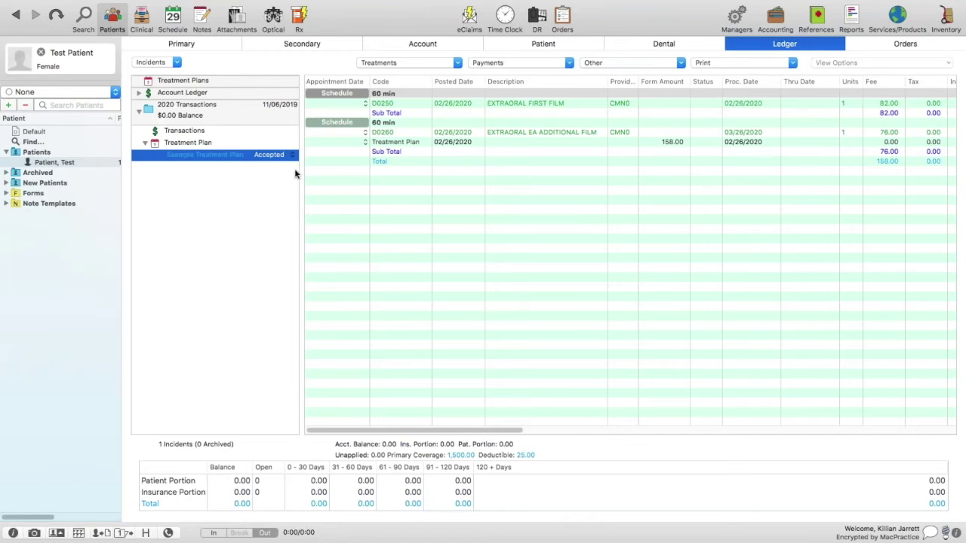
Link the first phase's D0250 treatment to the 03:00 PM 02/26/2020 Nurses appointment.
{"action": "left_click", "coordinate": [406, 91]}
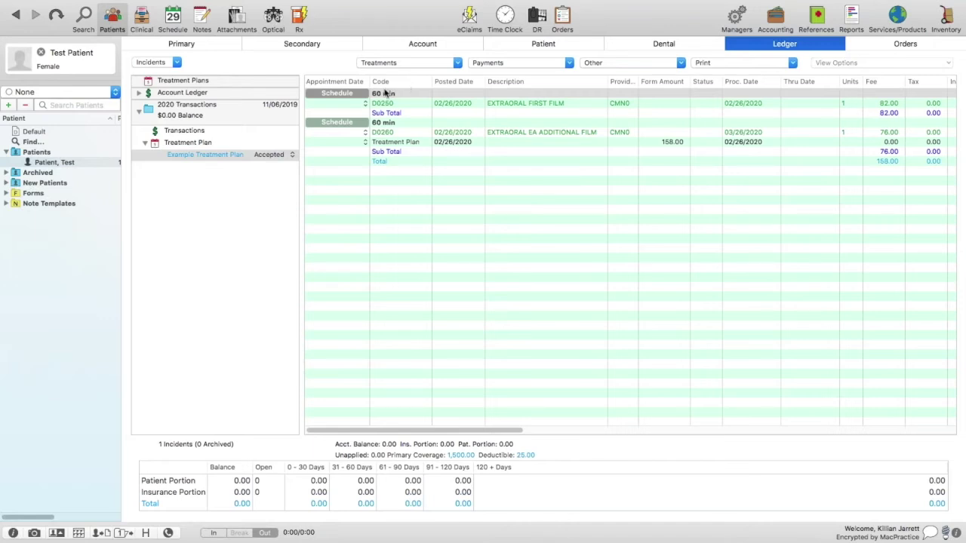
{"action": "left_click", "coordinate": [385, 94]}
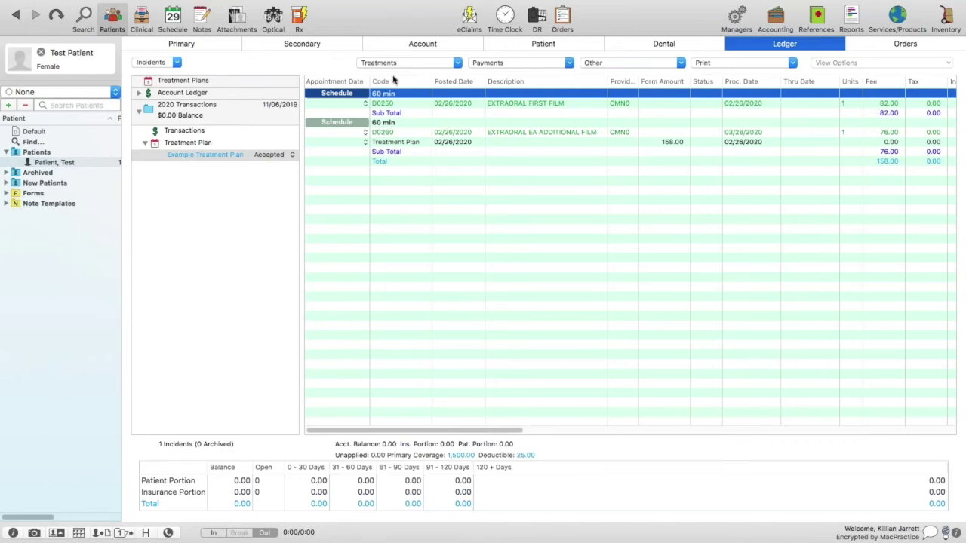
{"action": "left_click", "coordinate": [367, 104]}
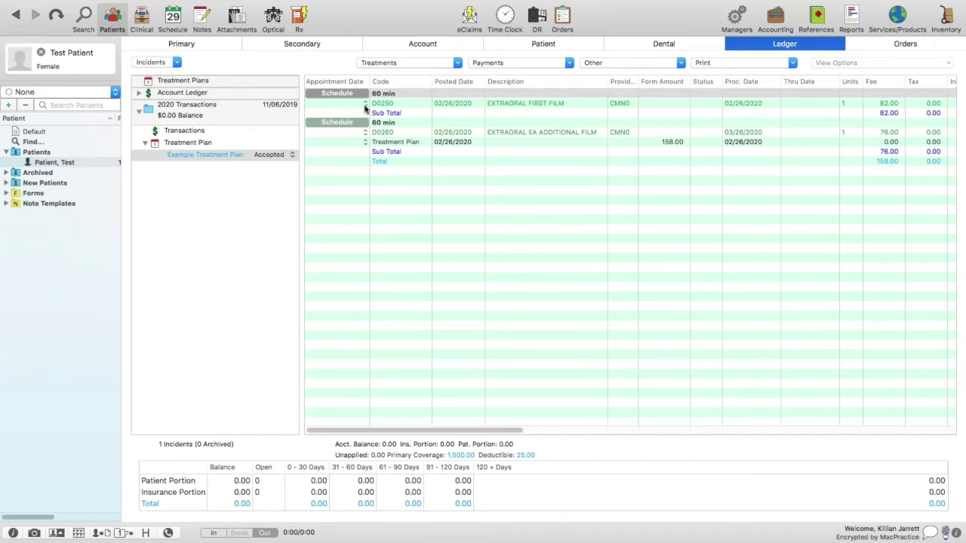
{"action": "left_click", "coordinate": [367, 103]}
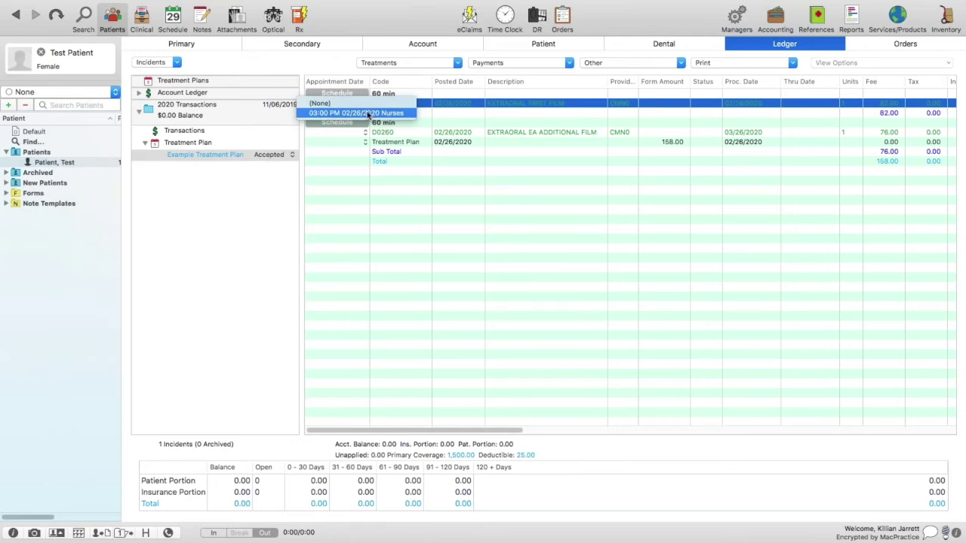
{"action": "left_click", "coordinate": [368, 113]}
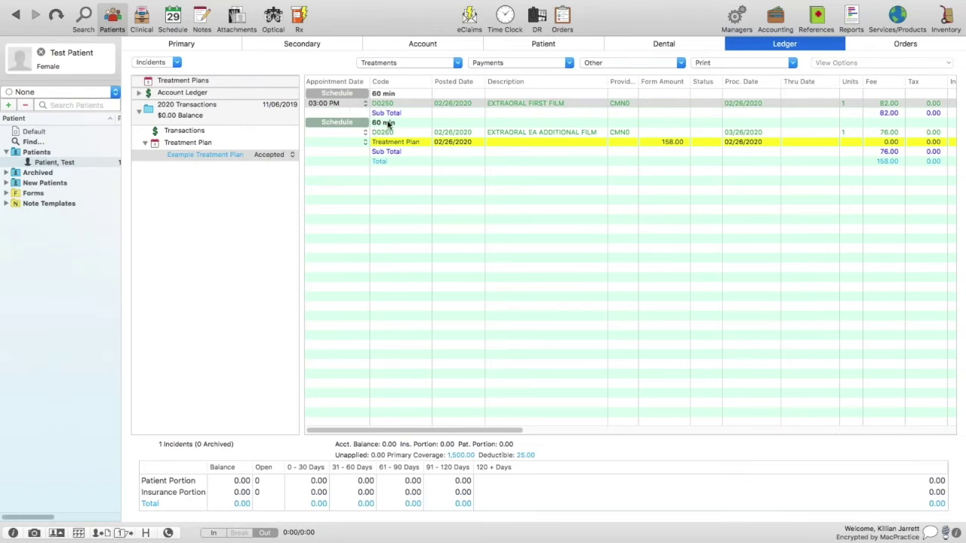
Schedule the second phase as a 60-minute Nurses appointment on March 26, 2020 at 3:30 PM and save it.
{"action": "left_click", "coordinate": [347, 123]}
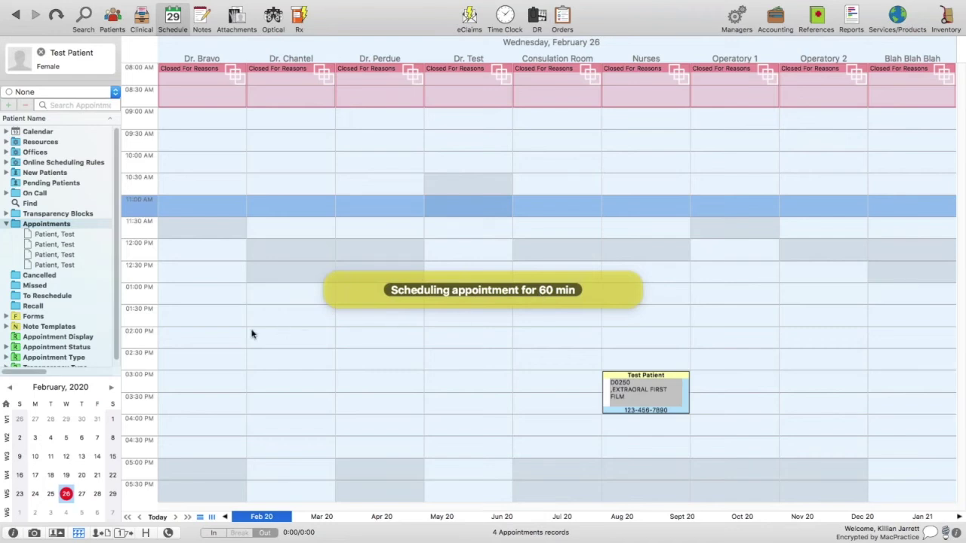
{"action": "left_click", "coordinate": [110, 389]}
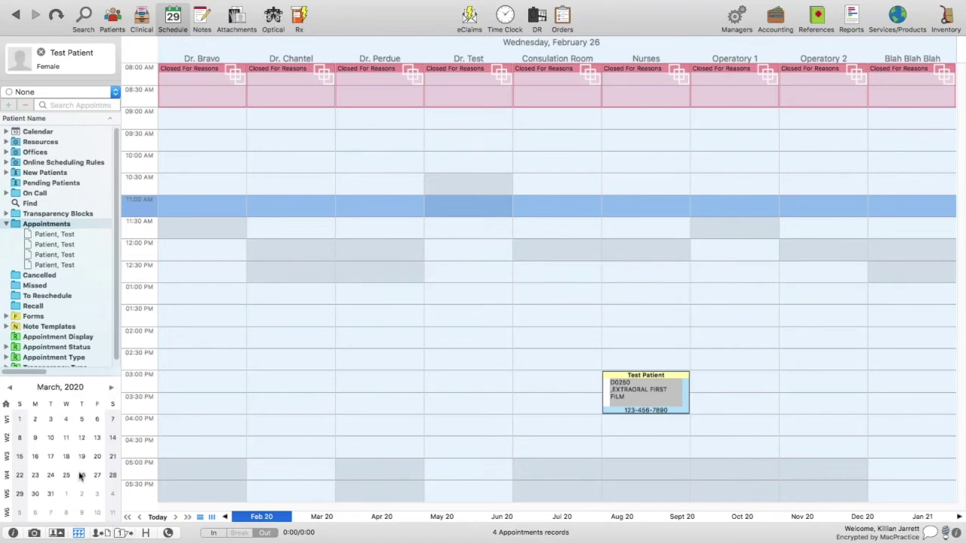
{"action": "left_click", "coordinate": [81, 475]}
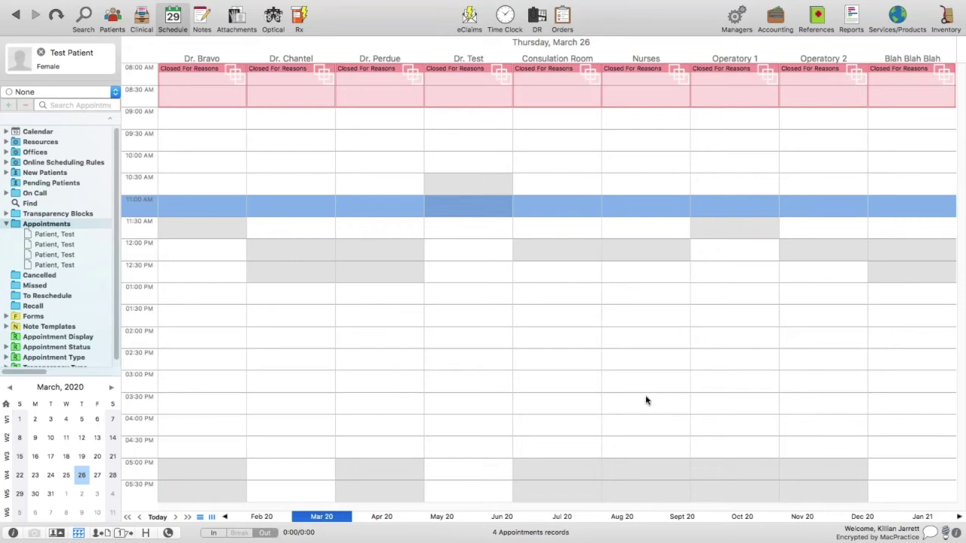
{"action": "left_click_drag", "start_coordinate": [647, 405], "coordinate": [646, 425]}
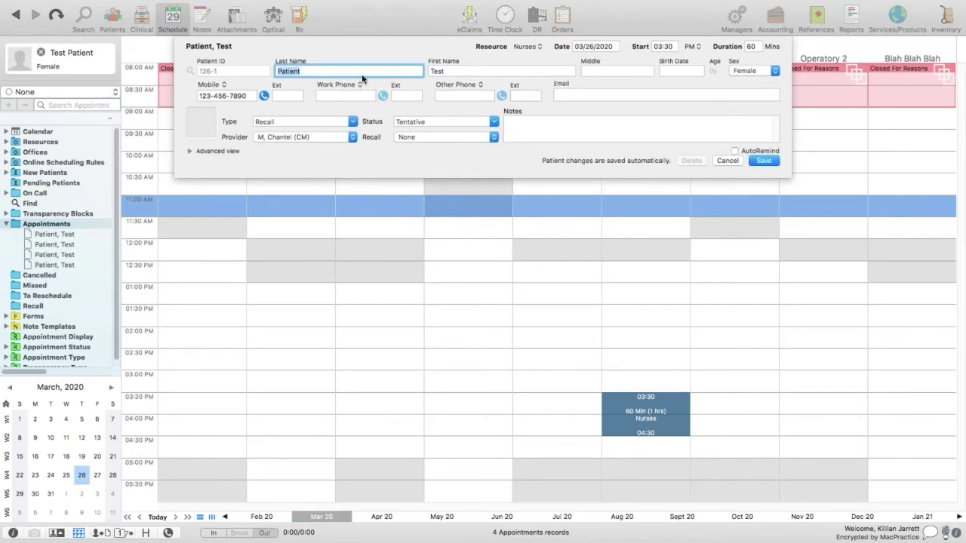
{"action": "left_click", "coordinate": [365, 71]}
{"action": "left_click", "coordinate": [765, 163]}
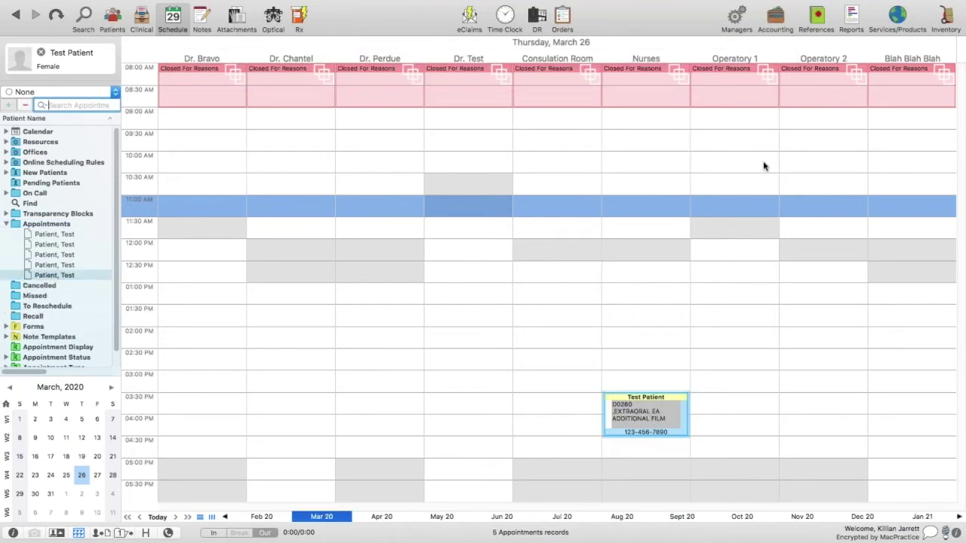
Check the new D0260 appointment, visit the patient's ledger and return to the schedule.
{"action": "double_click", "coordinate": [622, 409]}
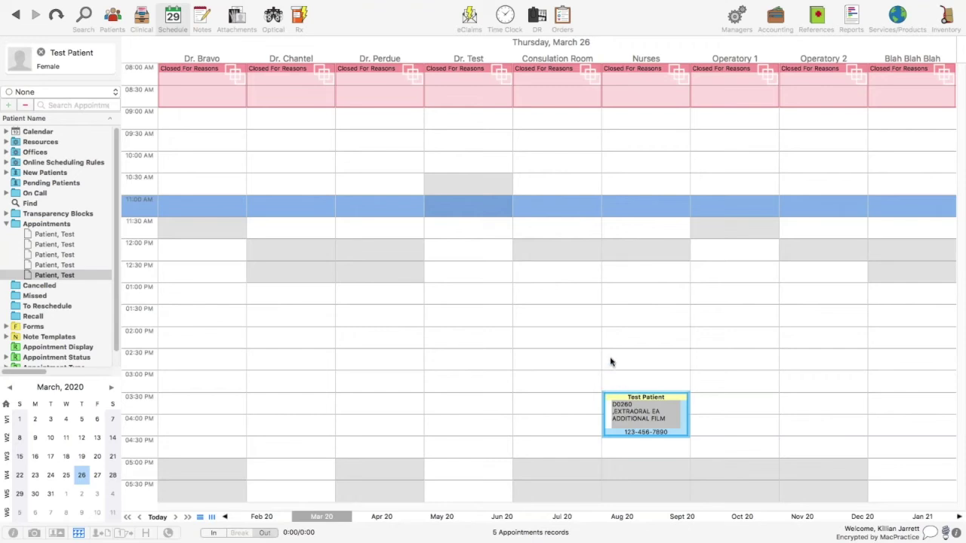
{"action": "left_click", "coordinate": [106, 27]}
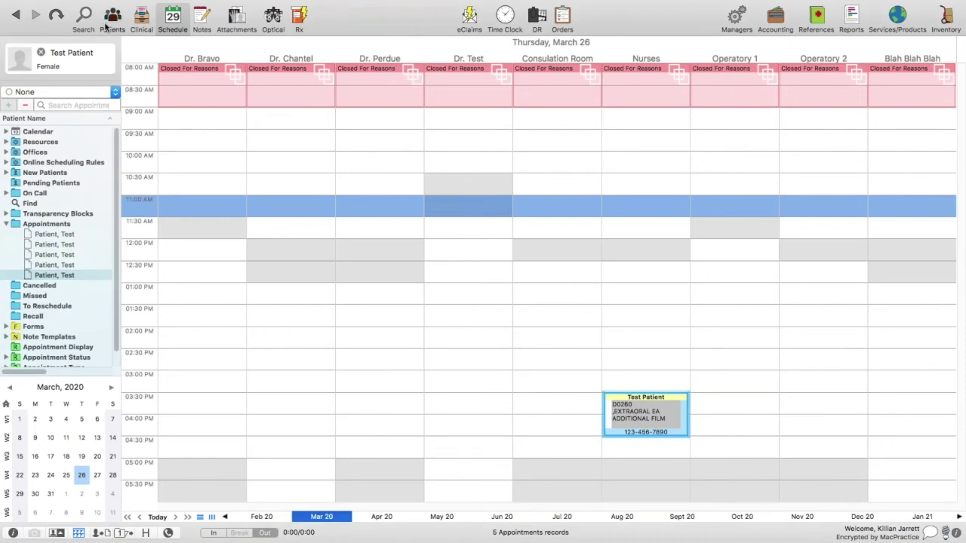
{"action": "left_click", "coordinate": [107, 27]}
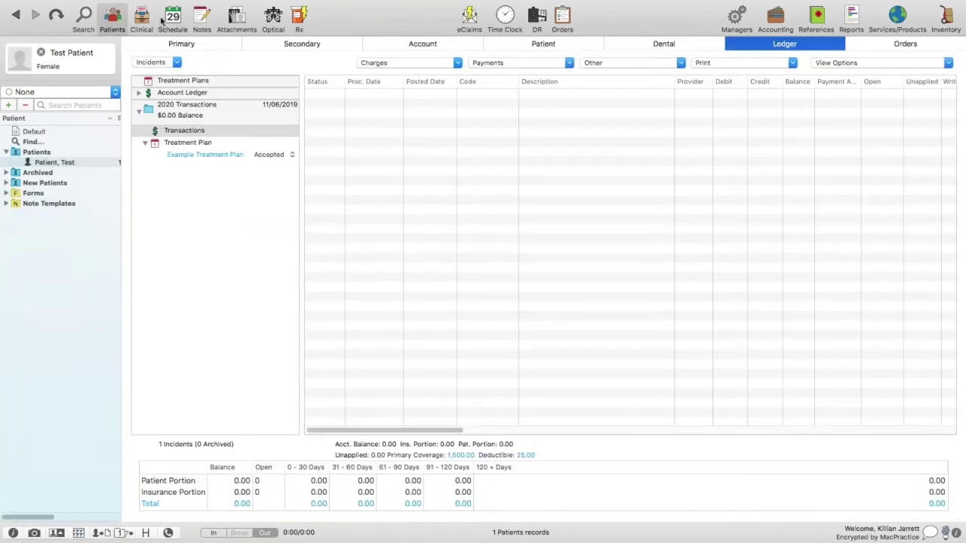
{"action": "left_click", "coordinate": [169, 25]}
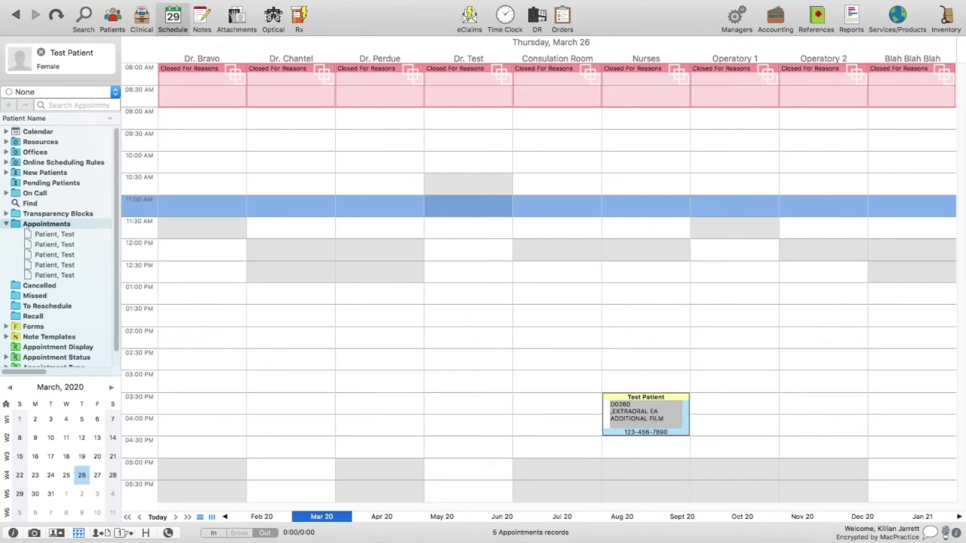
Go from the March 26 appointment directly to the patient's ledger and show the Example Treatment Plan's treatments.
{"action": "right_click", "coordinate": [651, 414]}
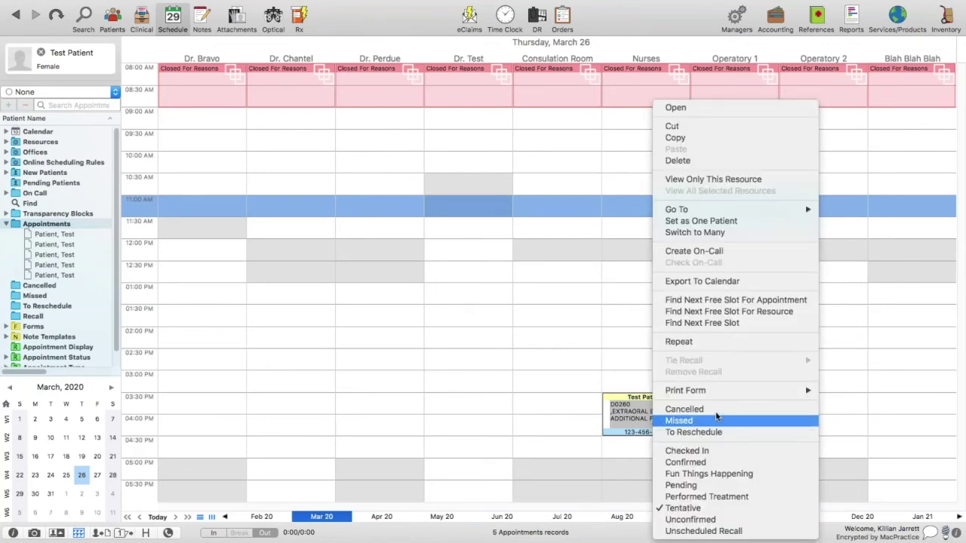
{"action": "mouse_move", "coordinate": [723, 209]}
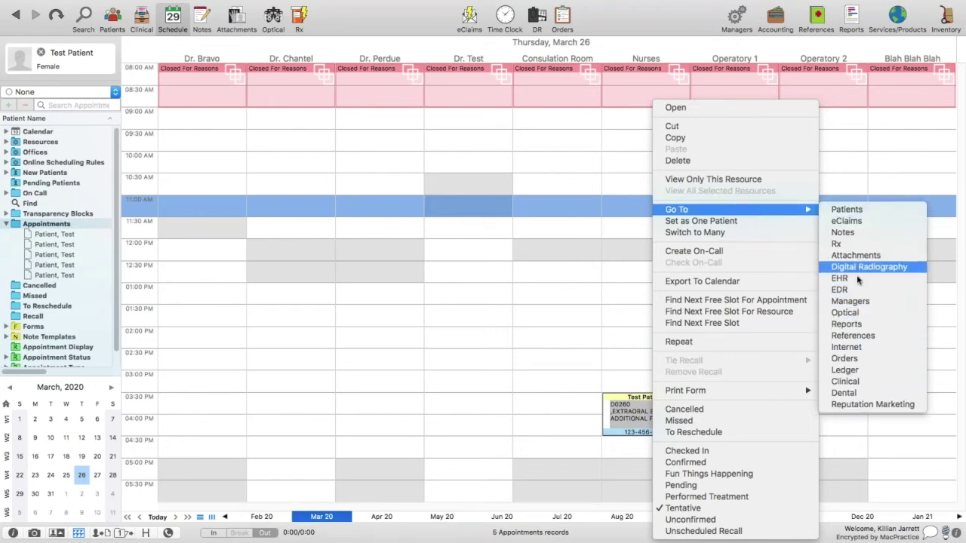
{"action": "left_click", "coordinate": [860, 369]}
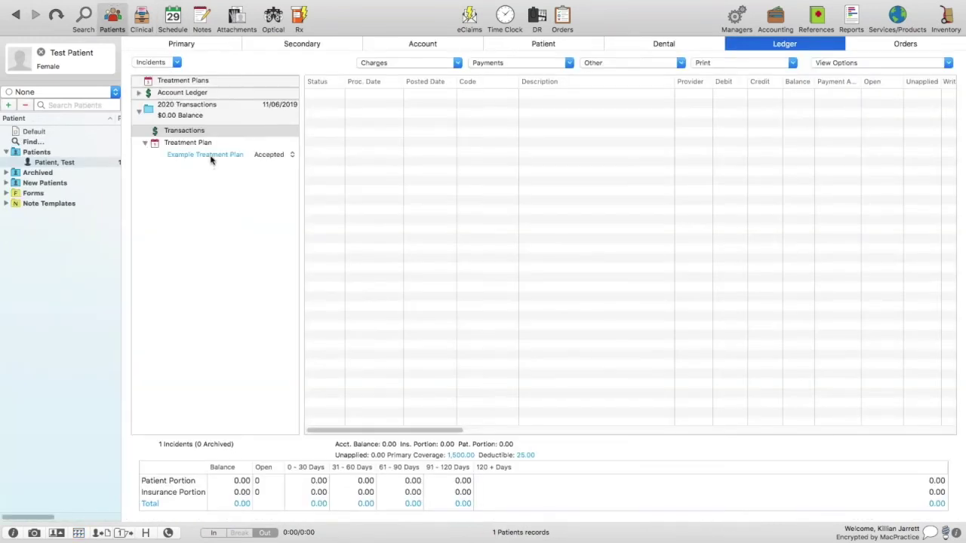
{"action": "left_click", "coordinate": [210, 156]}
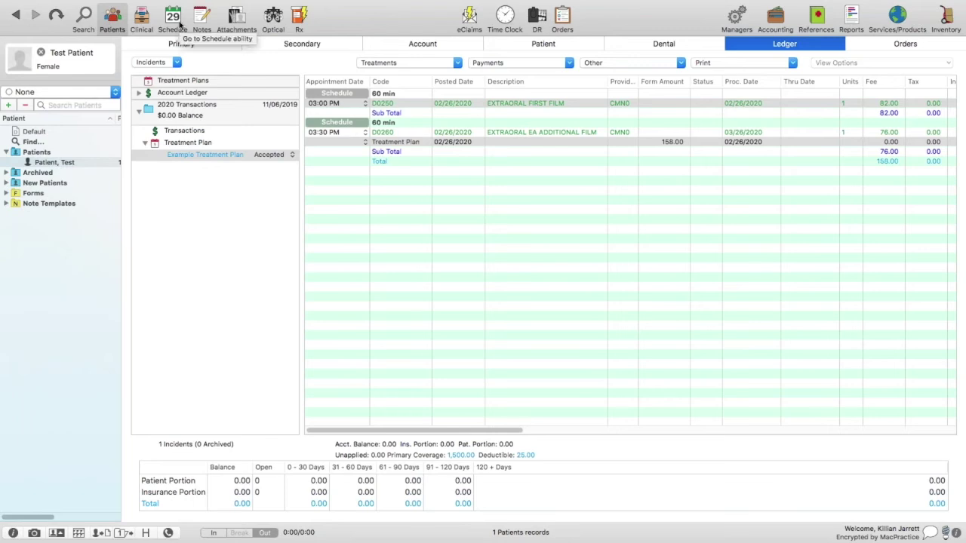
Review the schedule's Appointment Display text settings for treatment plan codes and descriptions, and return to the March 26 appointments.
{"action": "left_click", "coordinate": [179, 25]}
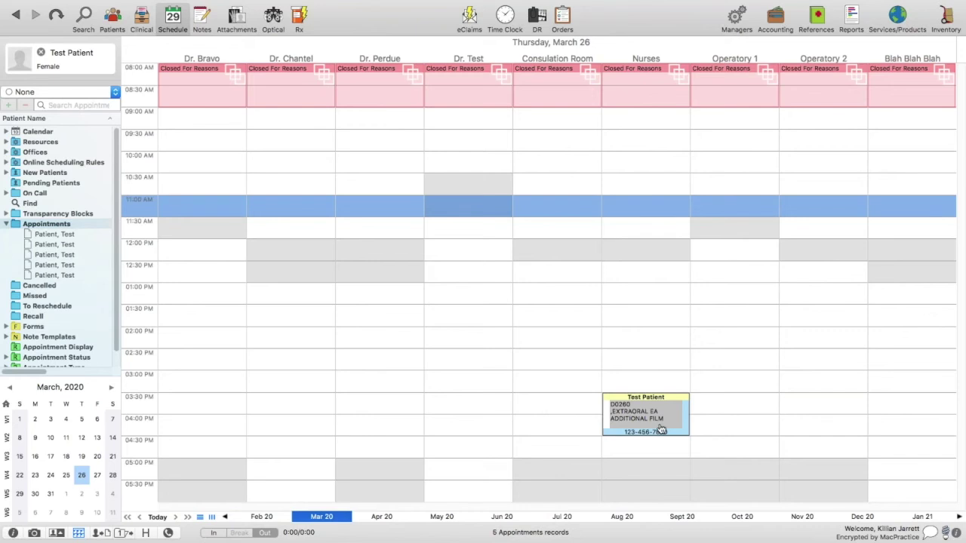
{"action": "mouse_move", "coordinate": [660, 429]}
{"action": "scroll", "coordinate": [41, 334], "scroll_direction": "down", "scroll_amount": 2}
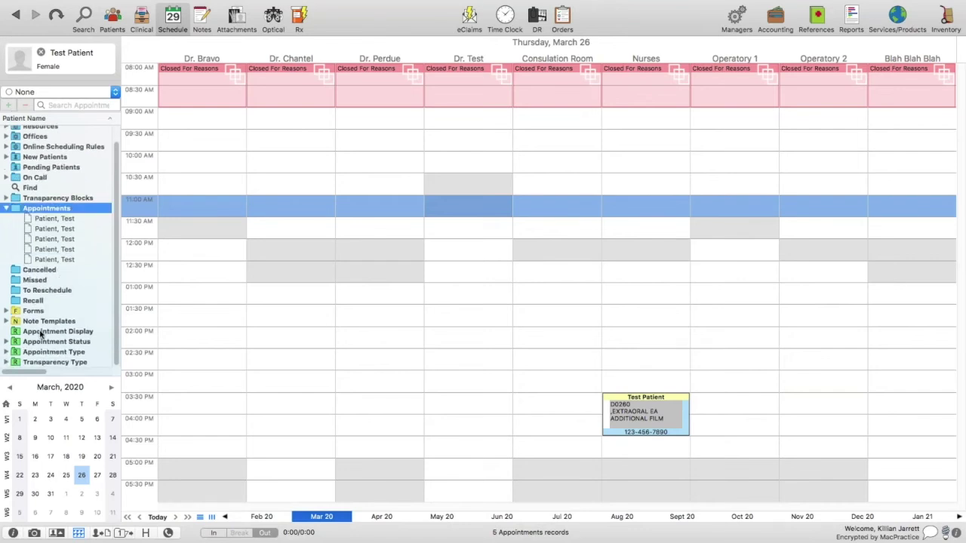
{"action": "left_click", "coordinate": [40, 332]}
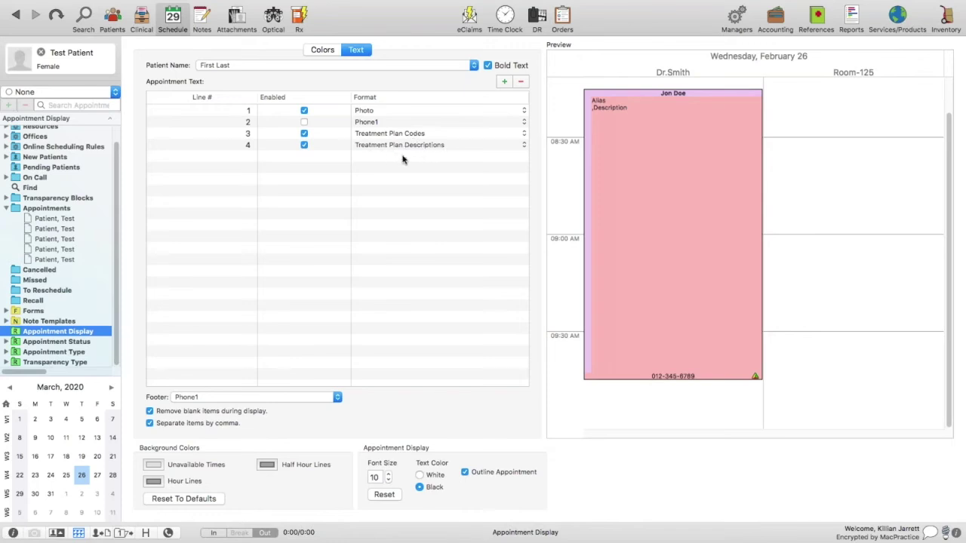
{"action": "left_click", "coordinate": [74, 211]}
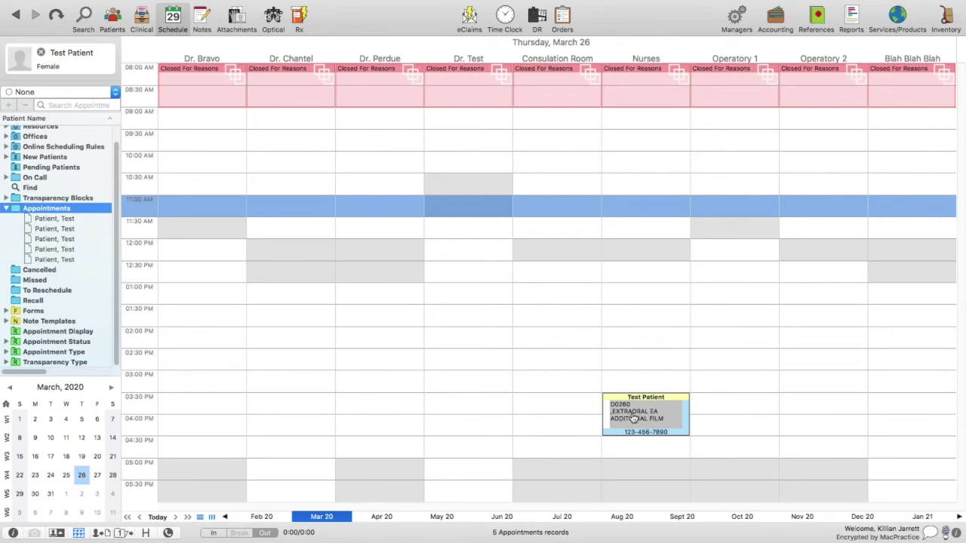
{"action": "mouse_move", "coordinate": [634, 419]}
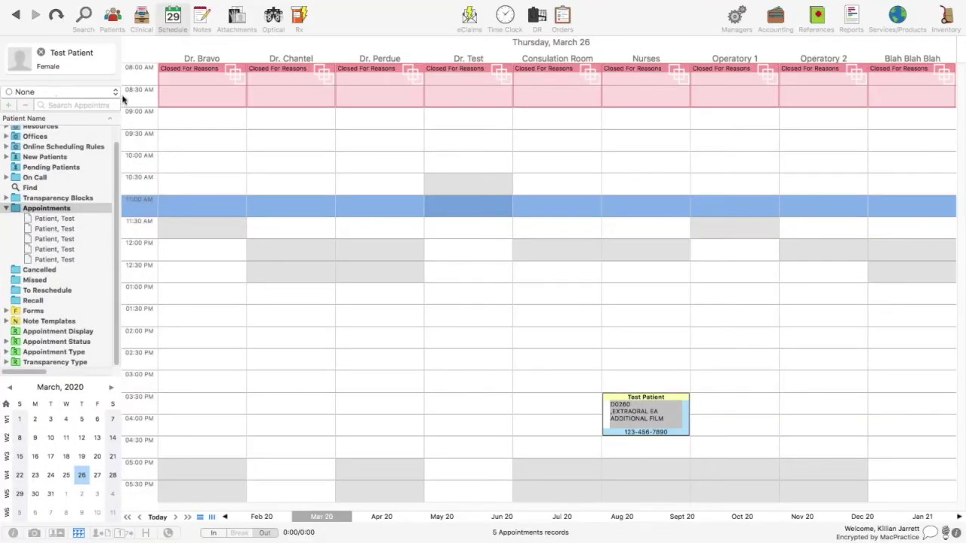
Show the schedule's monthly Calendar with its production, resource hours and appointment goals.
{"action": "left_click", "coordinate": [659, 16]}
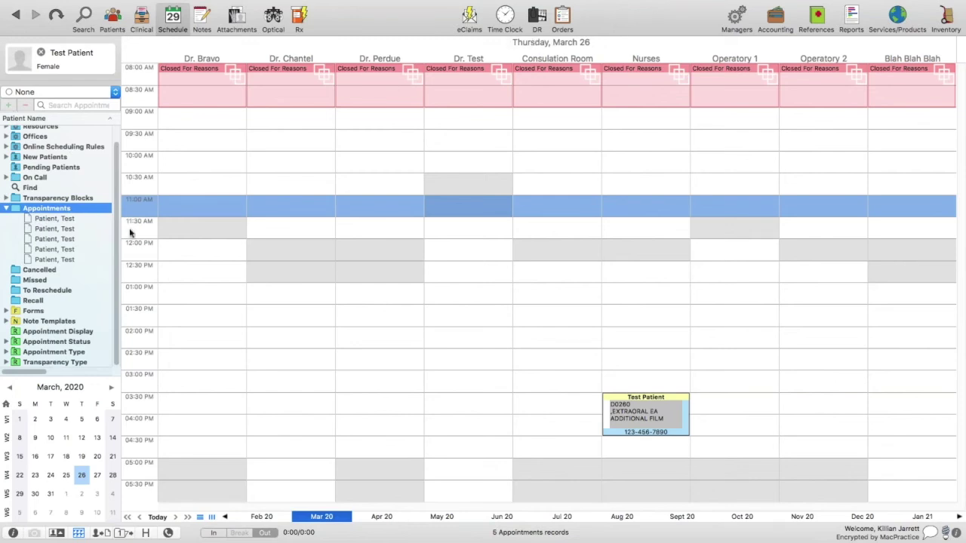
{"action": "scroll", "coordinate": [96, 179], "scroll_direction": "up", "scroll_amount": 2}
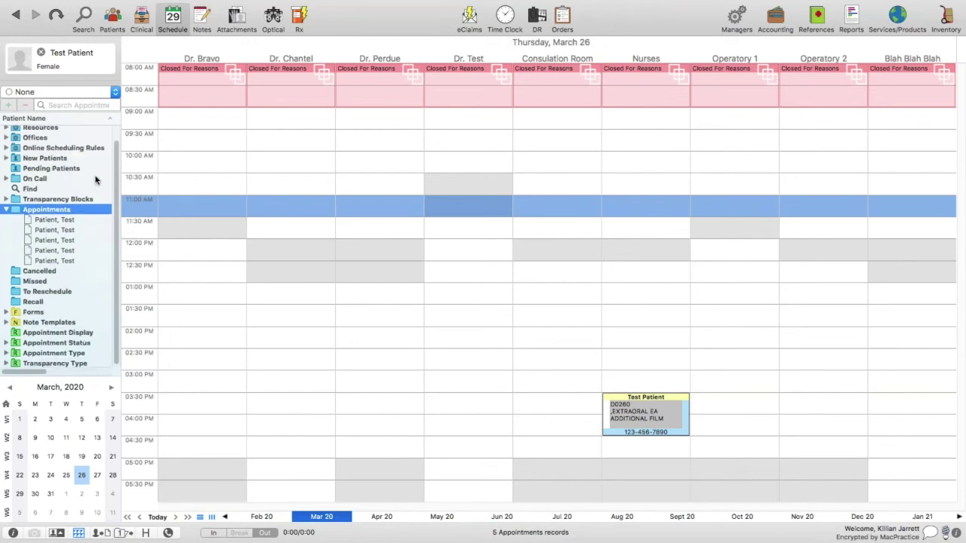
{"action": "scroll", "coordinate": [95, 180], "scroll_direction": "left", "scroll_amount": 1}
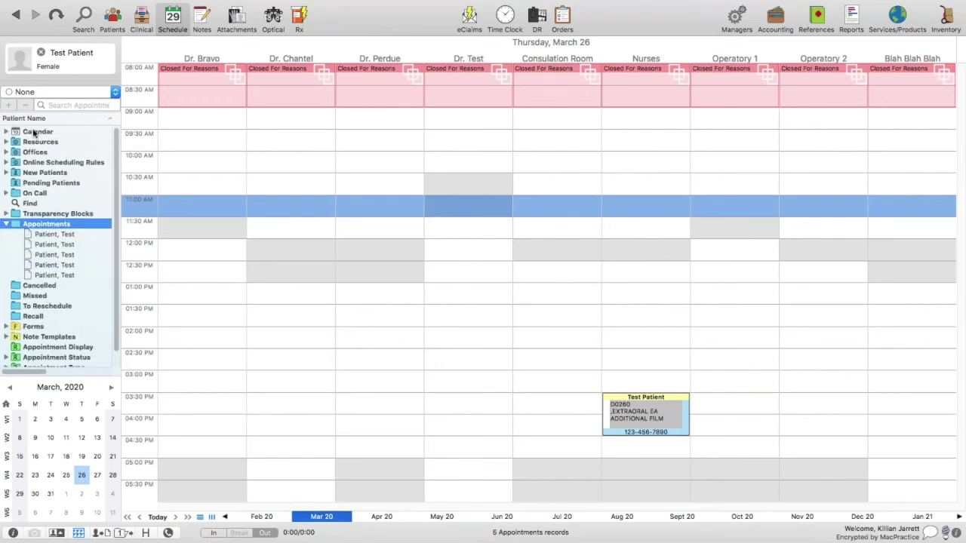
{"action": "left_click", "coordinate": [33, 132]}
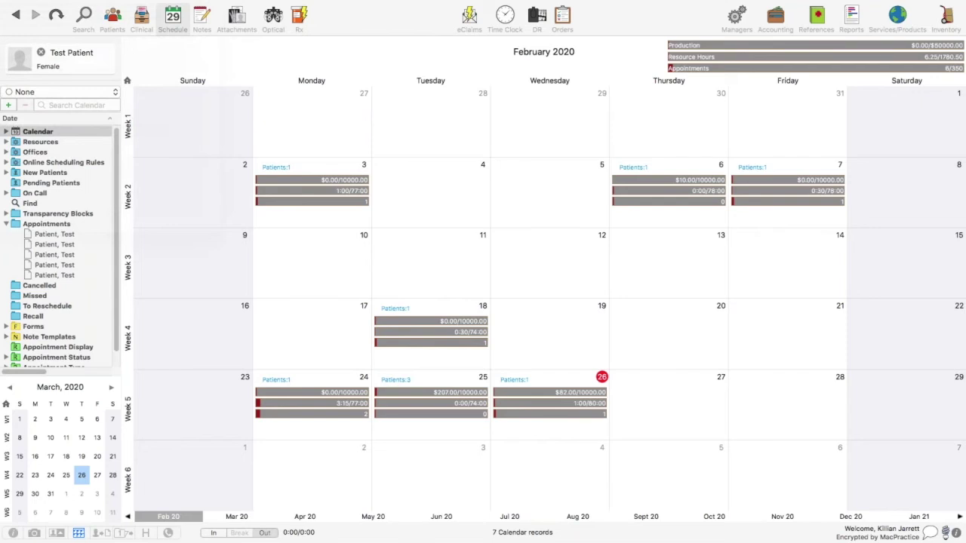
Show the Goals settings in the Scheduling preferences and open the Daily Production Amount for editing.
{"action": "left_click_drag", "start_coordinate": [160, 53], "coordinate": [466, 77]}
{"action": "scroll", "coordinate": [276, 270], "scroll_direction": "down", "scroll_amount": 3}
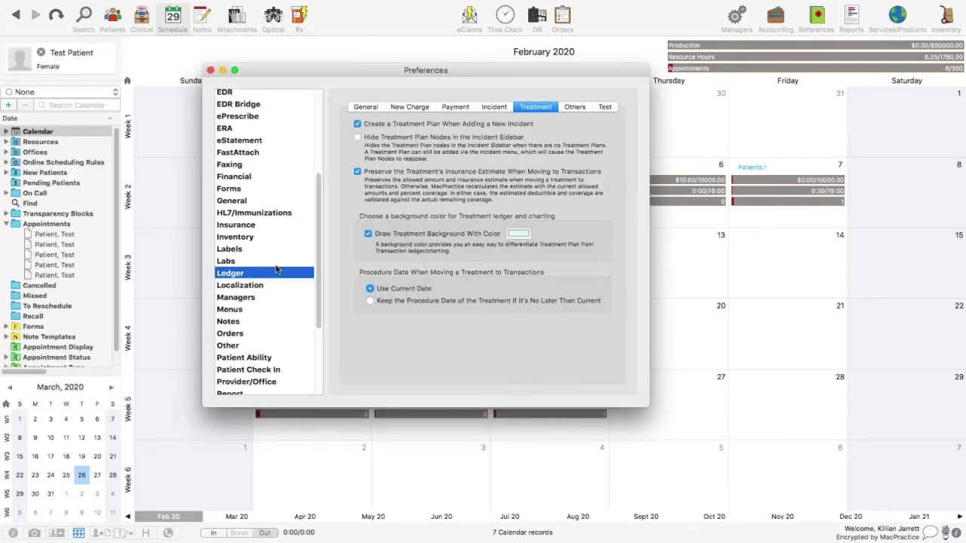
{"action": "scroll", "coordinate": [276, 270], "scroll_direction": "down", "scroll_amount": 5}
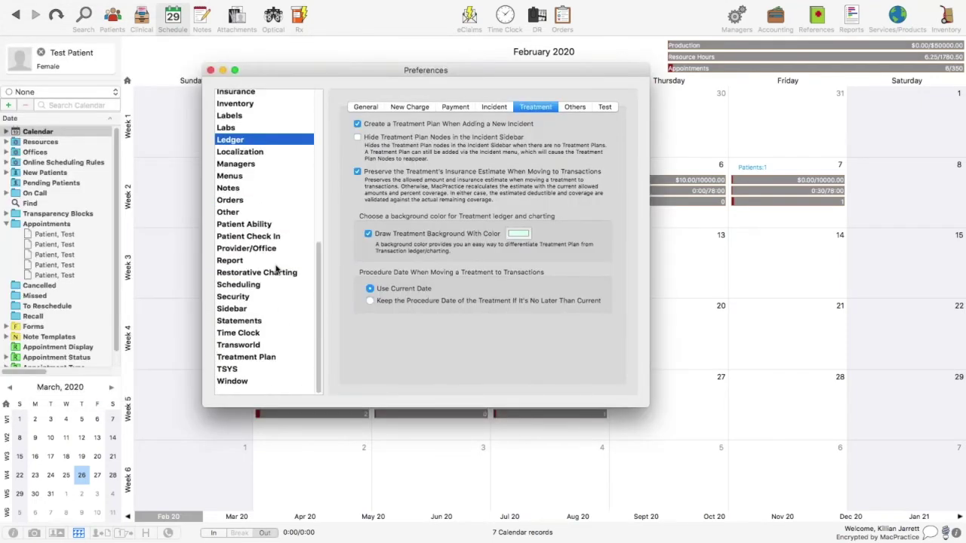
{"action": "left_click", "coordinate": [262, 293]}
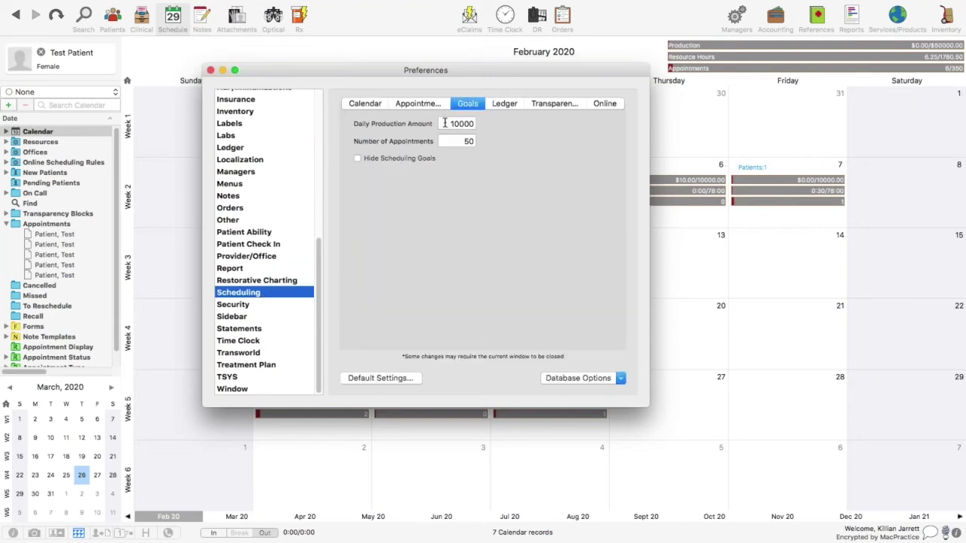
{"action": "left_click", "coordinate": [445, 123]}
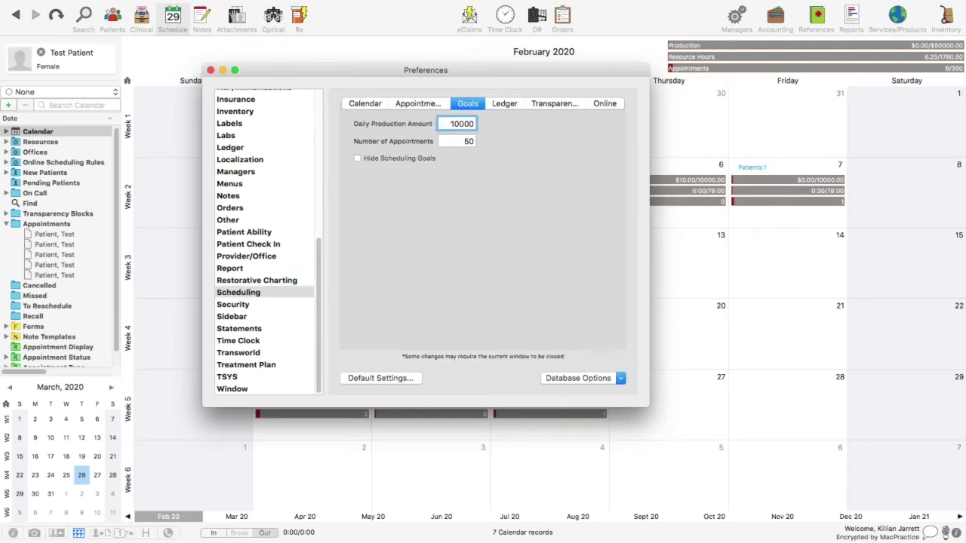
Open the Number of Appointments goal for editing in the Scheduling preferences, and close the preferences.
{"action": "left_click", "coordinate": [462, 139]}
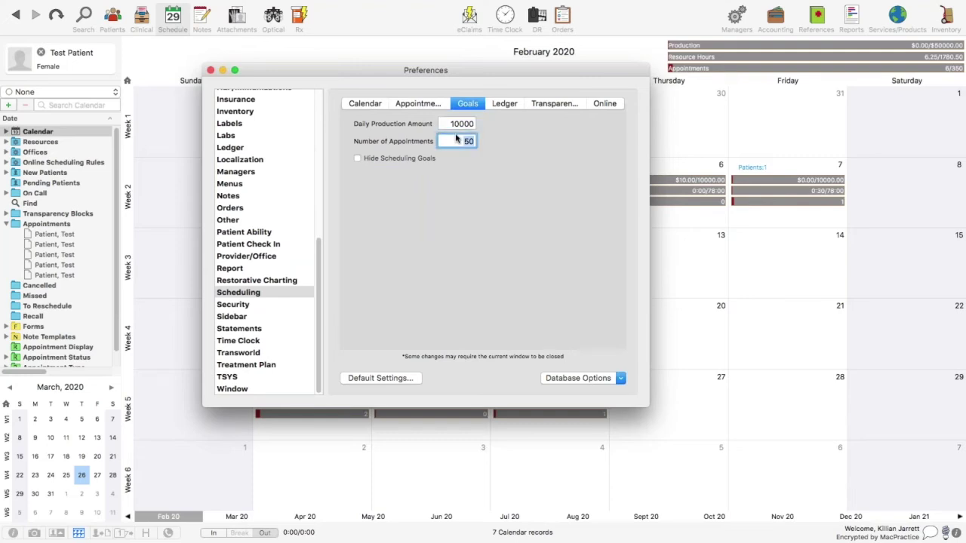
{"action": "left_click", "coordinate": [456, 141]}
{"action": "left_click_drag", "start_coordinate": [553, 68], "coordinate": [511, 53]}
{"action": "left_click", "coordinate": [197, 65]}
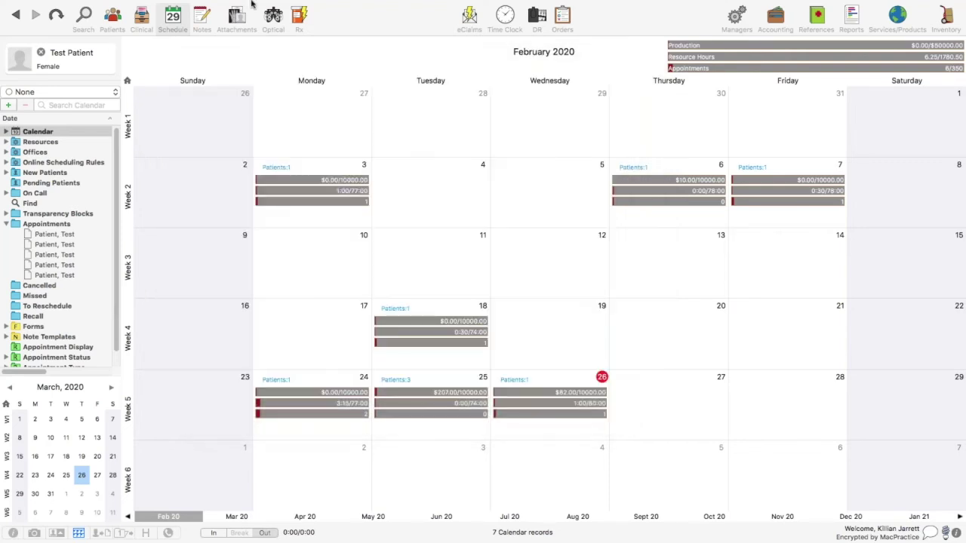
{"action": "left_click", "coordinate": [434, 70]}
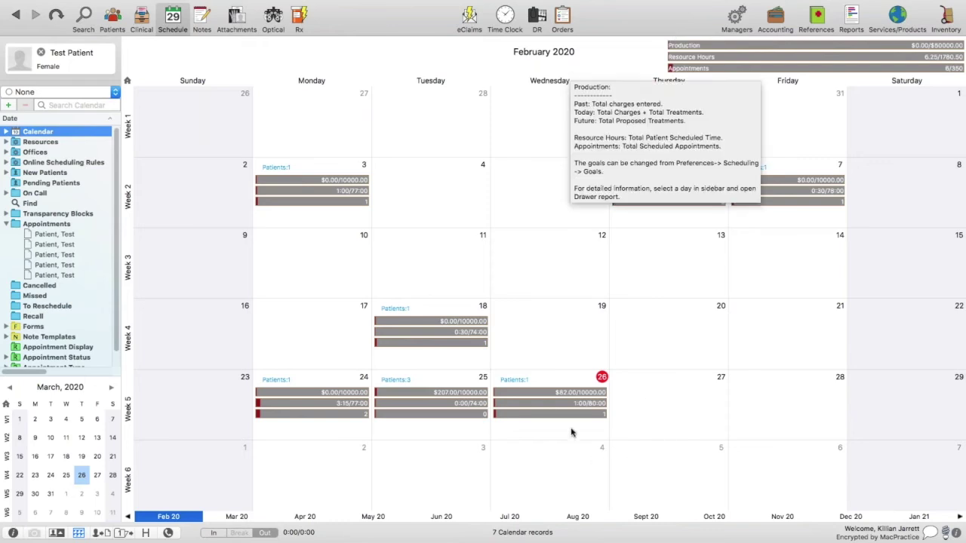
Show the February 26 entry in the monthly Calendar, and return to the March 26 appointments.
{"action": "left_click", "coordinate": [548, 429]}
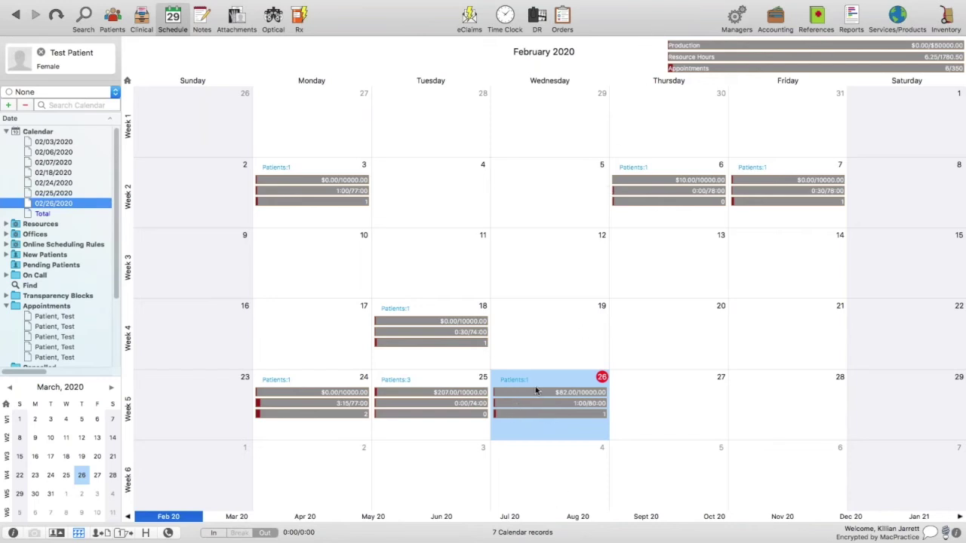
{"action": "mouse_move", "coordinate": [533, 394]}
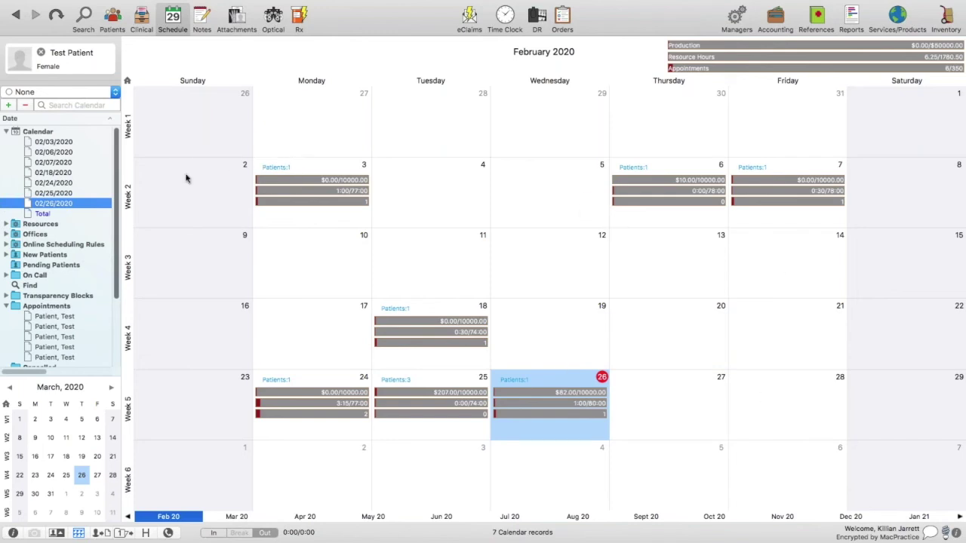
{"action": "left_click", "coordinate": [7, 132]}
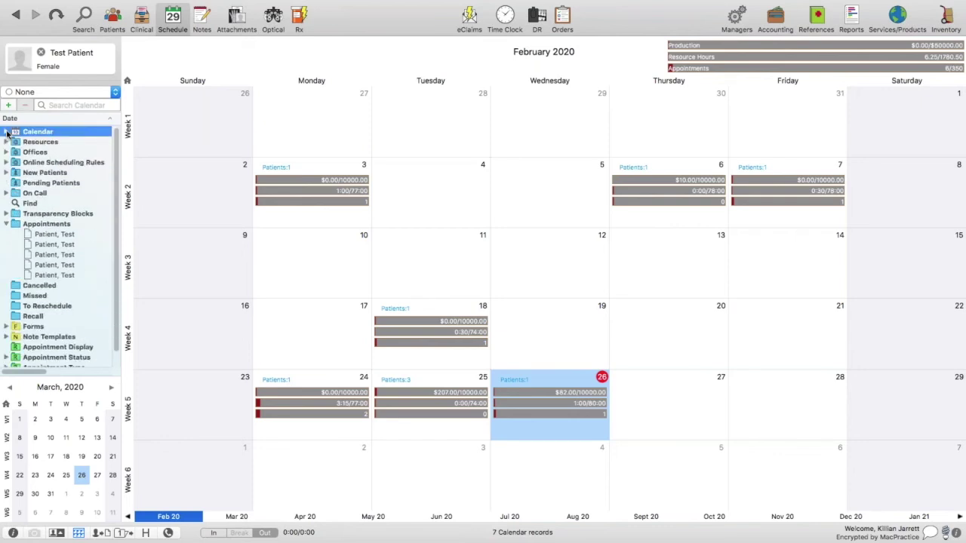
{"action": "left_click", "coordinate": [25, 225]}
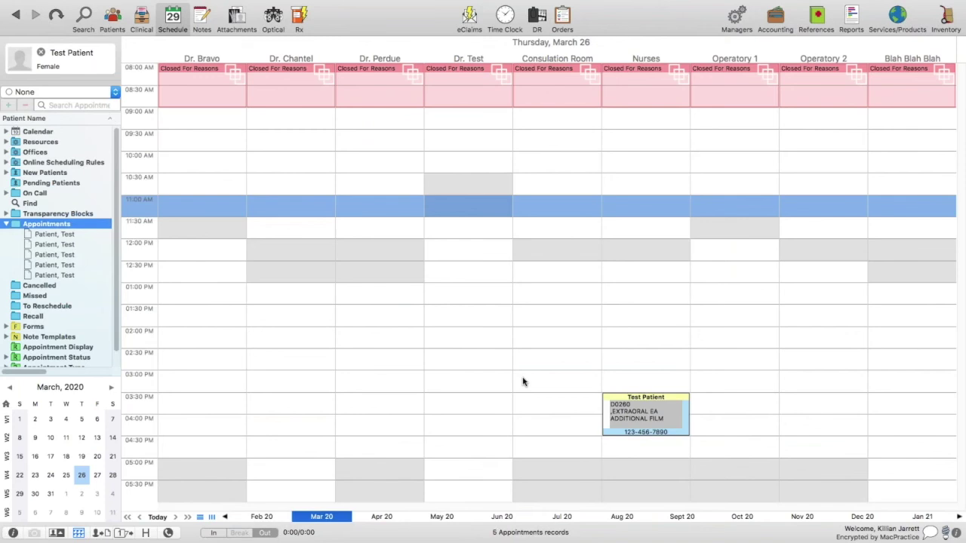
Open the print preview of the March 26 appointments and review the available Date Range options, keeping Visible Dates.
{"action": "key", "text": "super+p"}
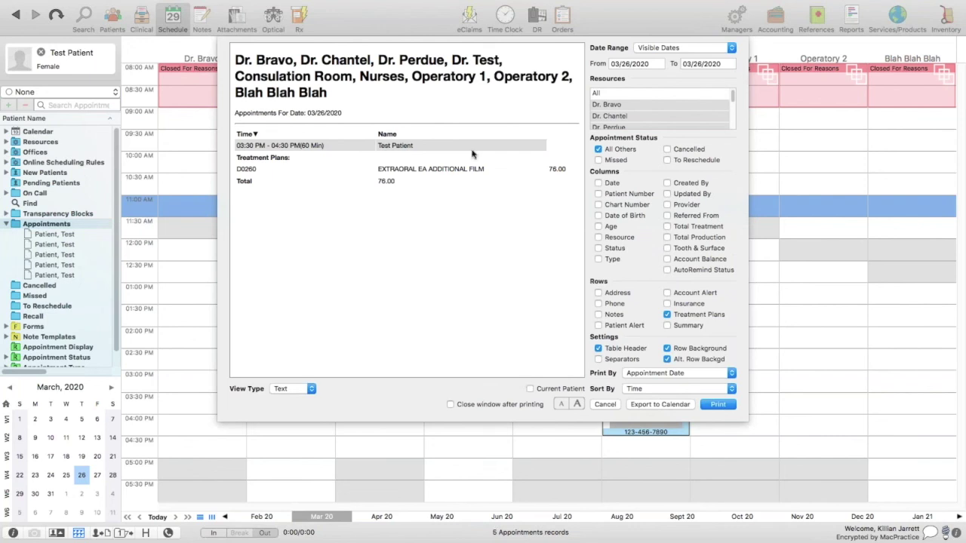
{"action": "left_click", "coordinate": [646, 63]}
{"action": "left_click", "coordinate": [705, 49]}
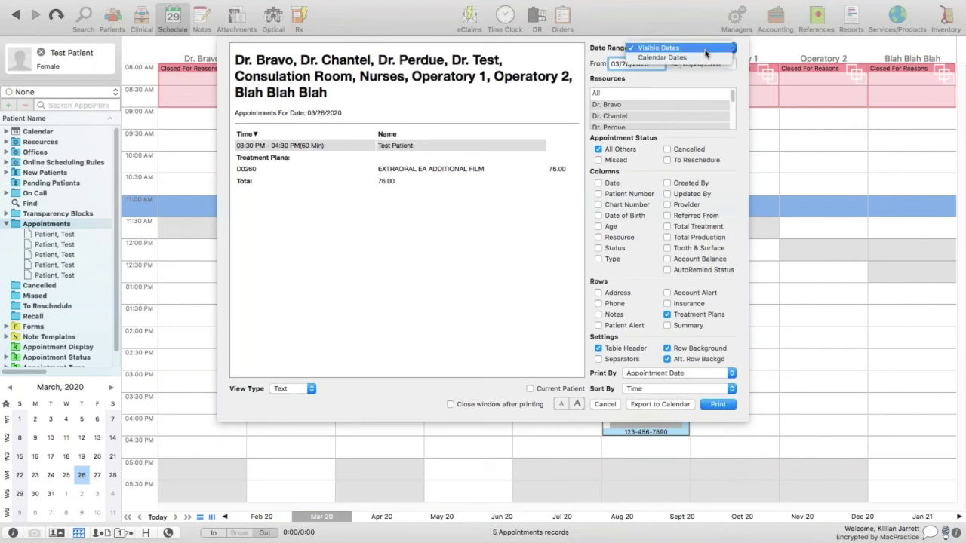
{"action": "left_click", "coordinate": [743, 56]}
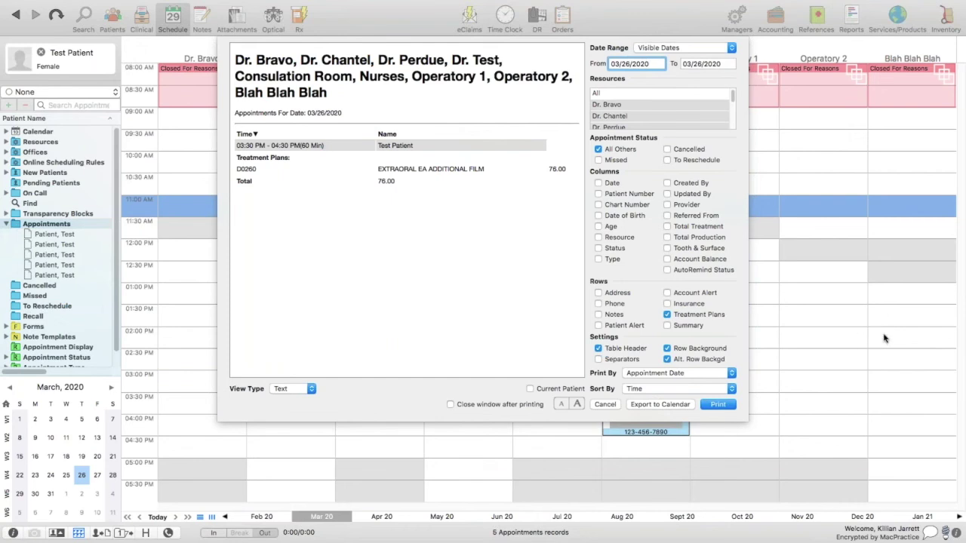
{"action": "left_click", "coordinate": [677, 49]}
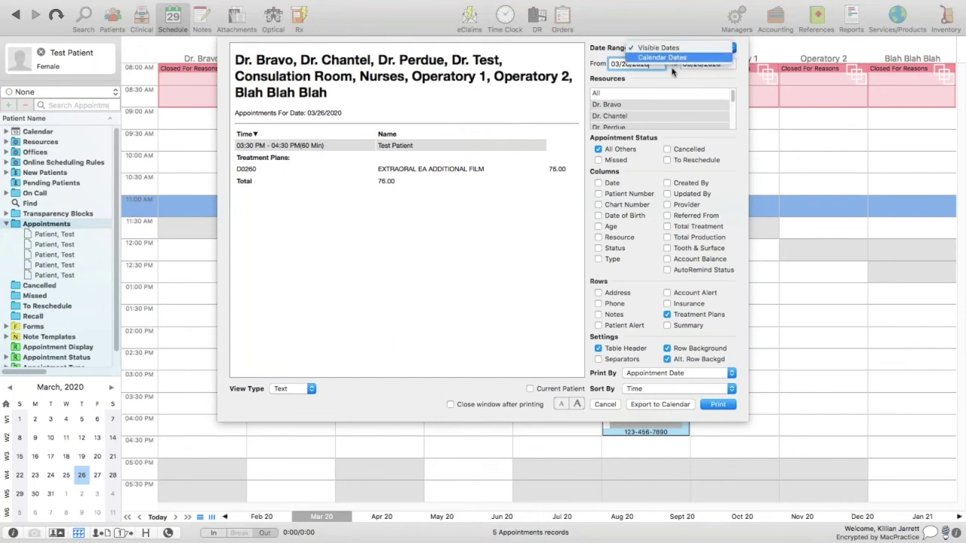
{"action": "left_click", "coordinate": [672, 80]}
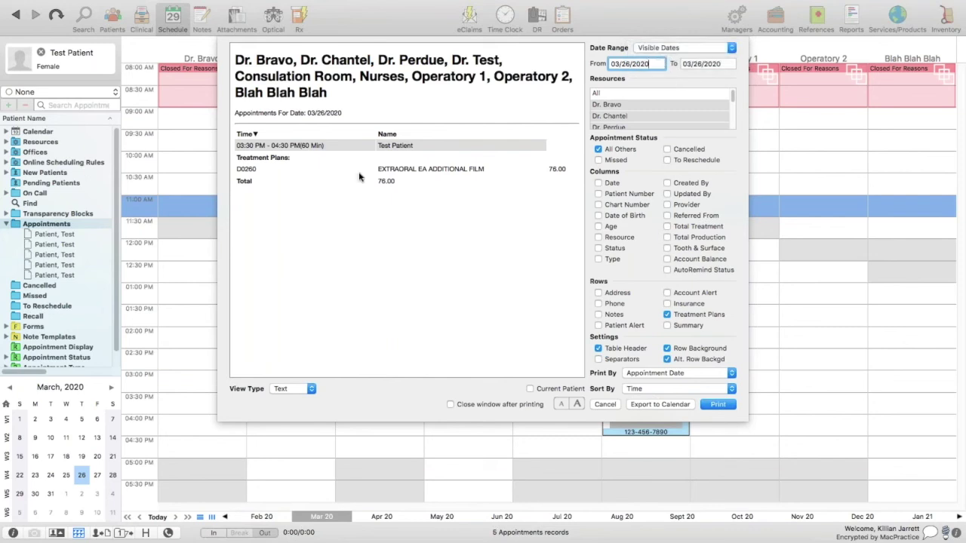
Preview the schedule printout in the Graphical view type, and switch it back to Text.
{"action": "left_click", "coordinate": [313, 393]}
{"action": "left_click", "coordinate": [300, 399]}
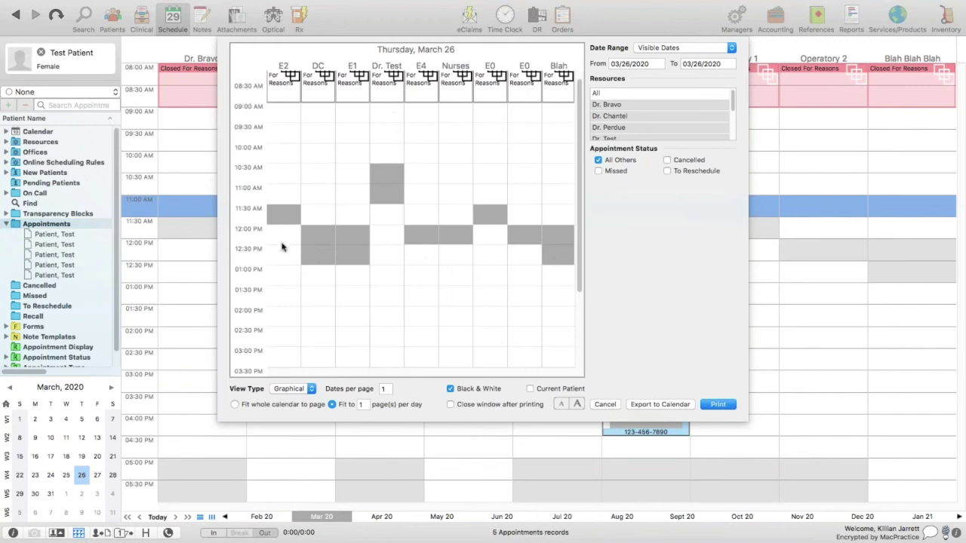
{"action": "left_click", "coordinate": [291, 389]}
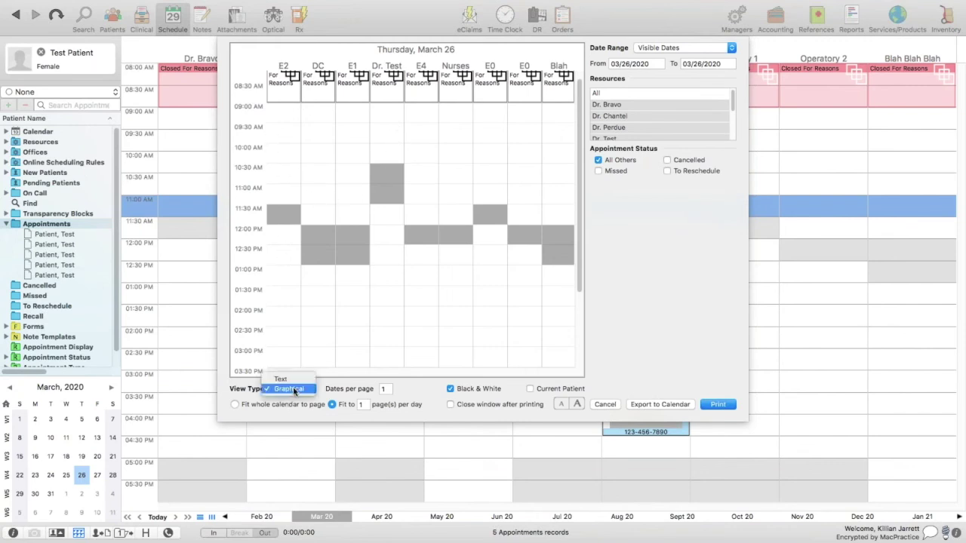
{"action": "left_click", "coordinate": [293, 380]}
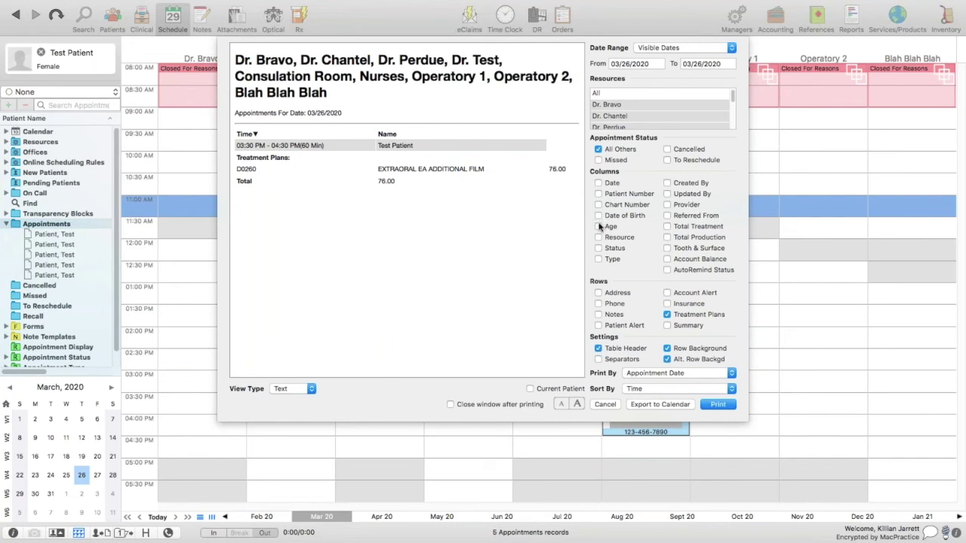
Add the Total Treatment column to the schedule printout, and look through the selectable resources before leaving the print preview.
{"action": "left_click", "coordinate": [668, 228]}
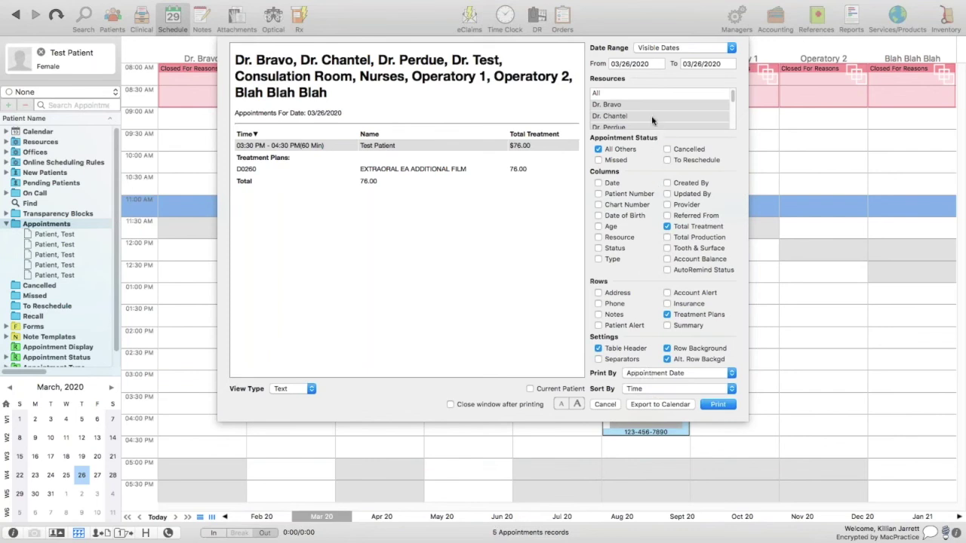
{"action": "scroll", "coordinate": [653, 117], "scroll_direction": "down", "scroll_amount": 3}
{"action": "scroll", "coordinate": [652, 118], "scroll_direction": "down", "scroll_amount": 2}
{"action": "scroll", "coordinate": [652, 119], "scroll_direction": "up", "scroll_amount": 5}
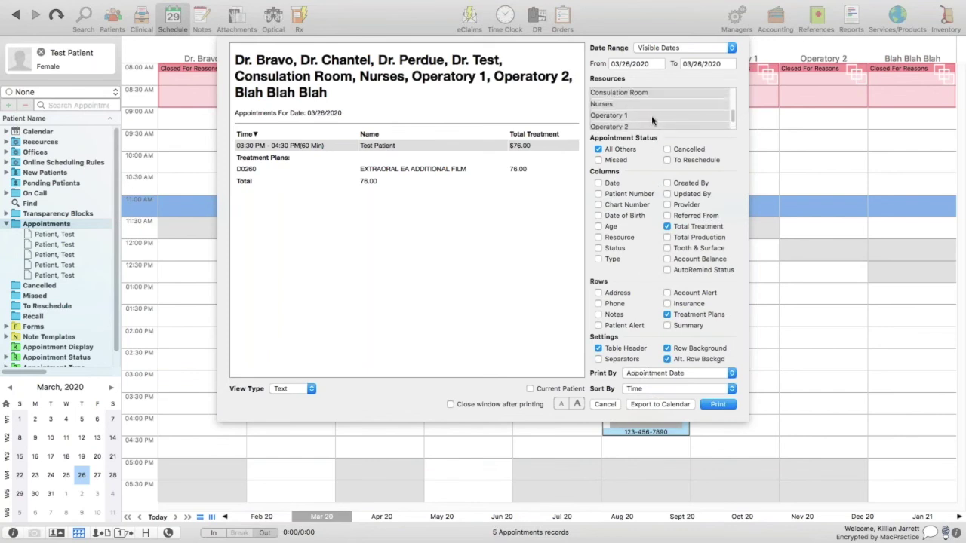
{"action": "scroll", "coordinate": [652, 117], "scroll_direction": "down", "scroll_amount": 3}
{"action": "scroll", "coordinate": [652, 118], "scroll_direction": "up", "scroll_amount": 2}
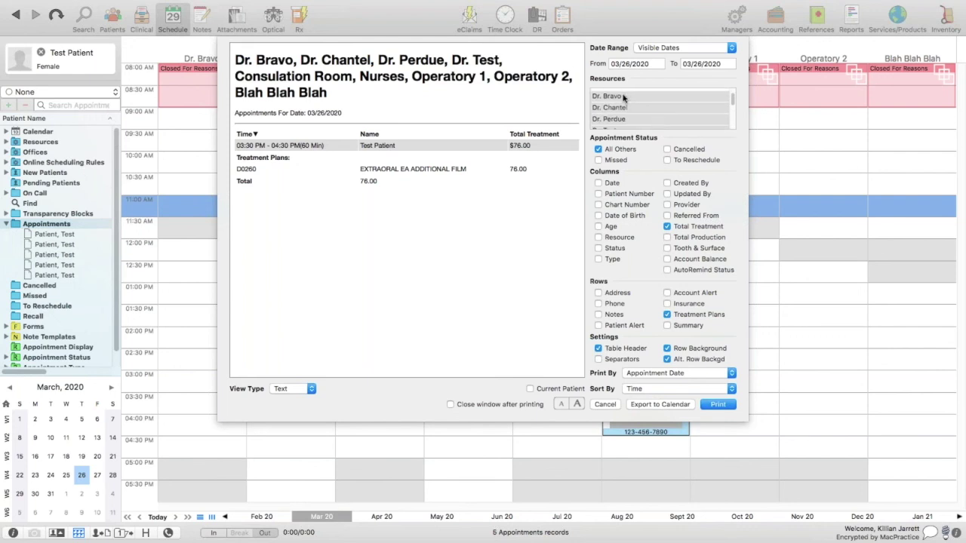
{"action": "left_click", "coordinate": [622, 98]}
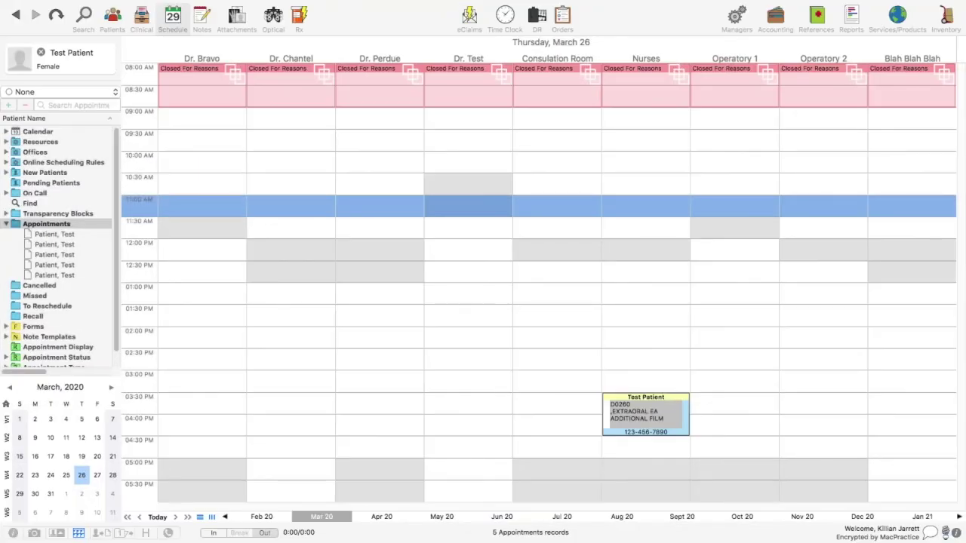
{"action": "left_click", "coordinate": [675, 21]}
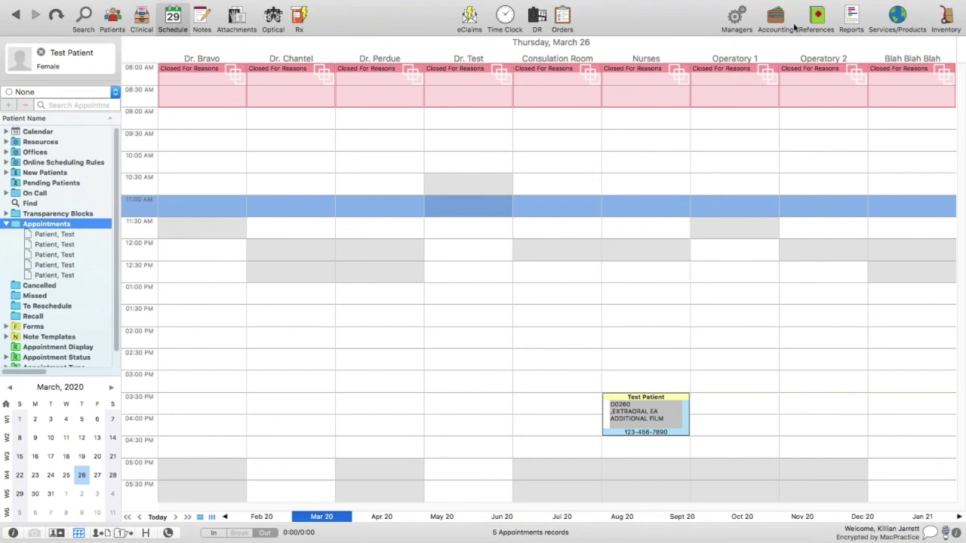
Open the Treatment Plans report from the Marketing reports.
{"action": "left_click", "coordinate": [850, 13]}
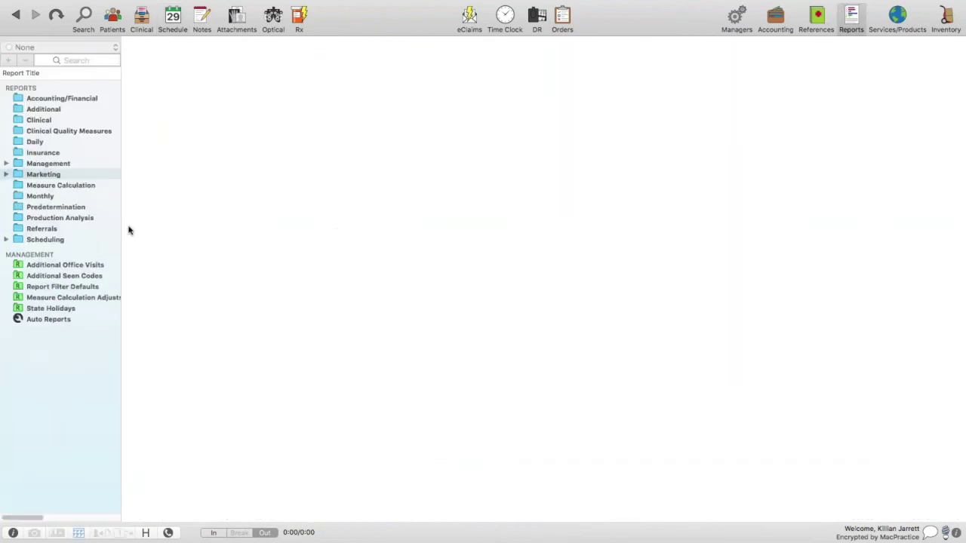
{"action": "left_click", "coordinate": [6, 174]}
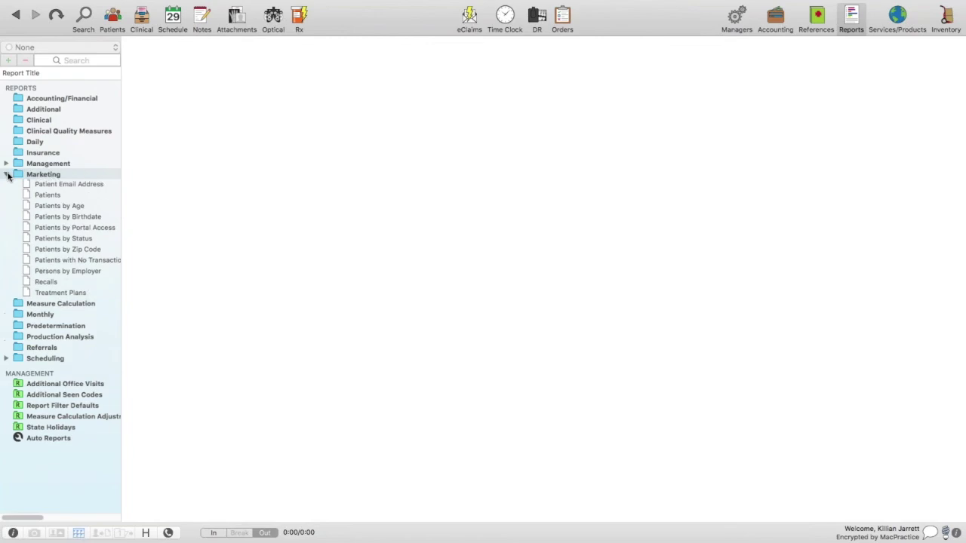
{"action": "left_click", "coordinate": [62, 326]}
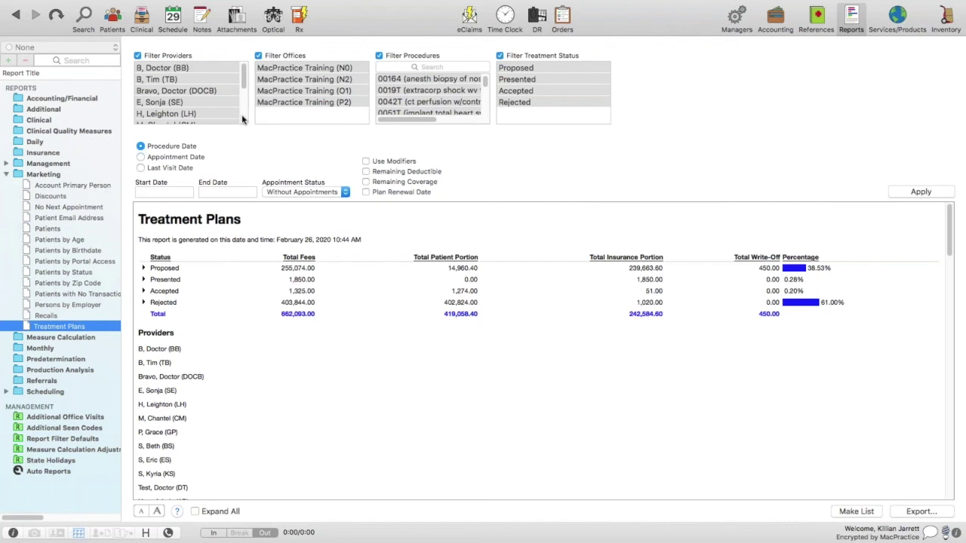
Examine the providers and procedures available as filters in the Treatment Plans report.
{"action": "scroll", "coordinate": [244, 72], "scroll_direction": "down", "scroll_amount": 3}
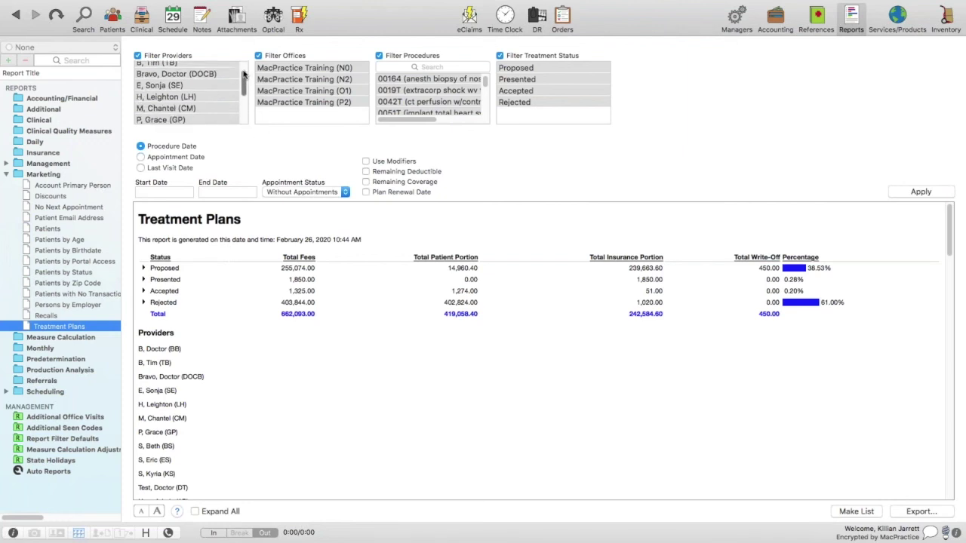
{"action": "scroll", "coordinate": [243, 73], "scroll_direction": "up", "scroll_amount": 3}
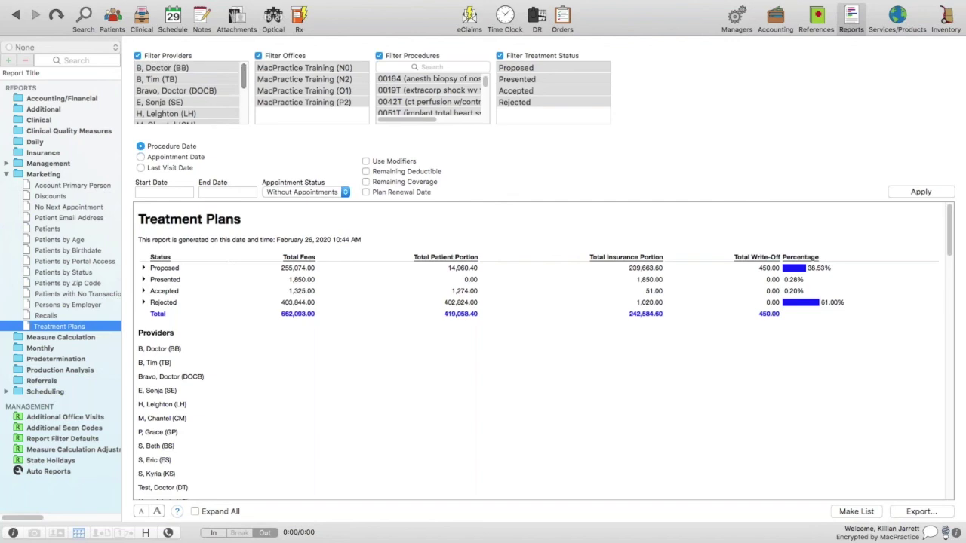
{"action": "scroll", "coordinate": [205, 88], "scroll_direction": "down", "scroll_amount": 1}
{"action": "scroll", "coordinate": [205, 89], "scroll_direction": "down", "scroll_amount": 1}
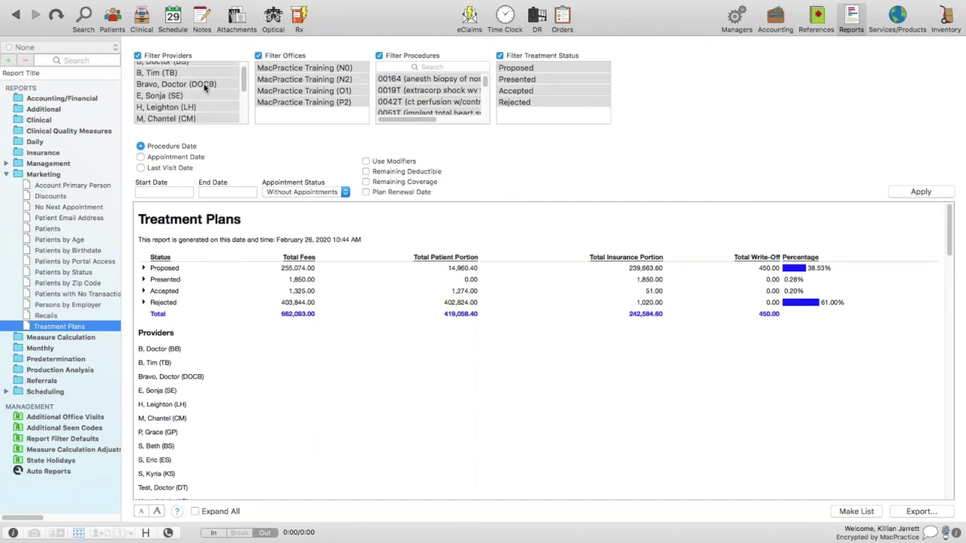
{"action": "scroll", "coordinate": [204, 88], "scroll_direction": "up", "scroll_amount": 1}
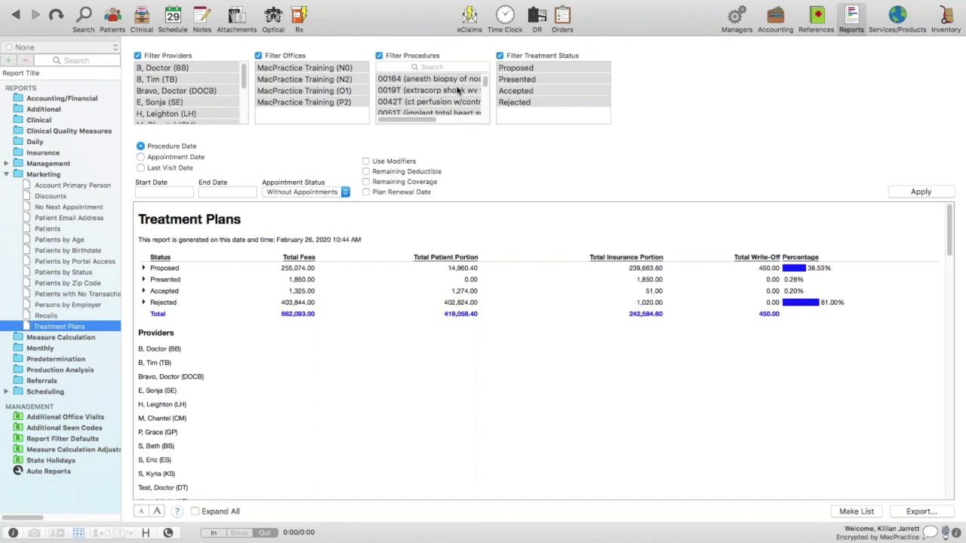
{"action": "scroll", "coordinate": [457, 90], "scroll_direction": "down", "scroll_amount": 5}
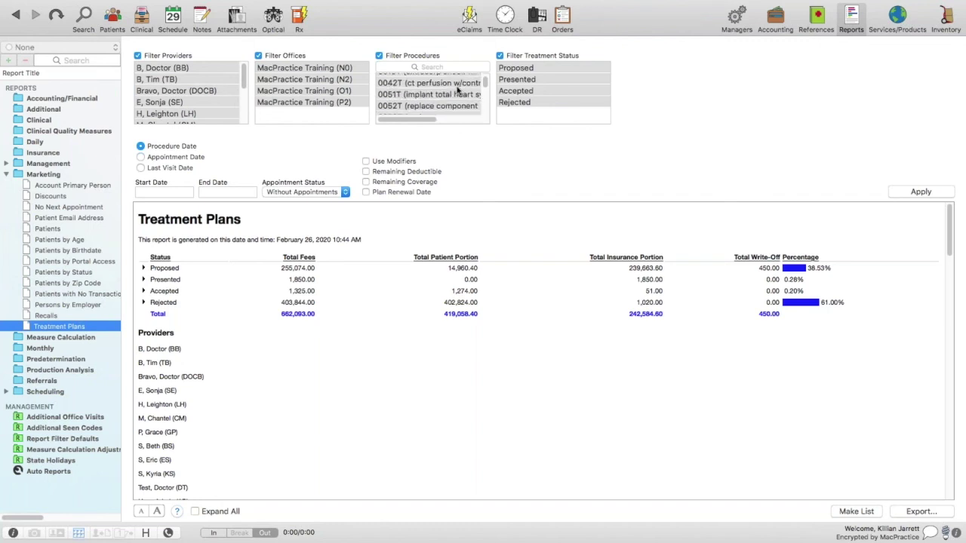
{"action": "scroll", "coordinate": [457, 90], "scroll_direction": "up", "scroll_amount": 6}
{"action": "scroll", "coordinate": [457, 90], "scroll_direction": "up", "scroll_amount": 2}
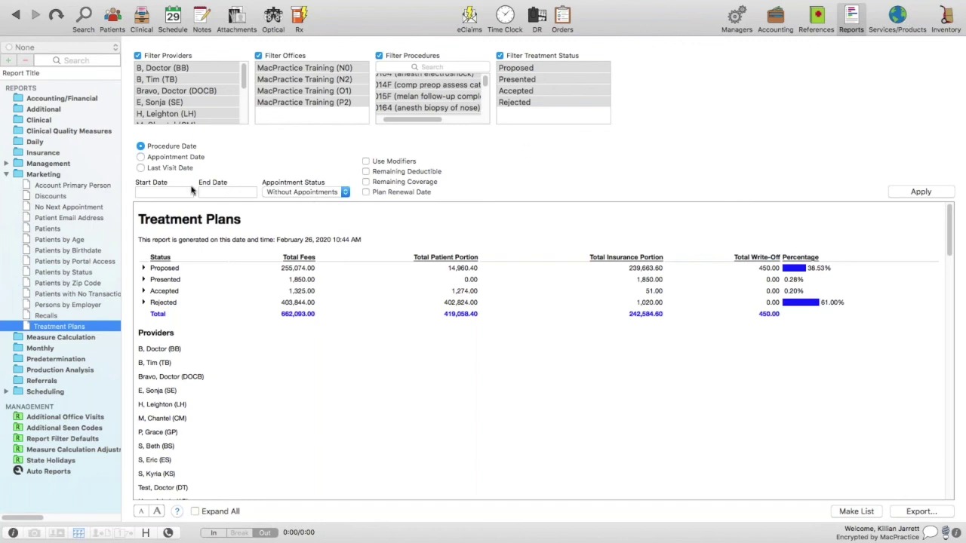
Review the report's start and end date filters and its Appointment Status options, keeping Without Appointments.
{"action": "left_click", "coordinate": [165, 192]}
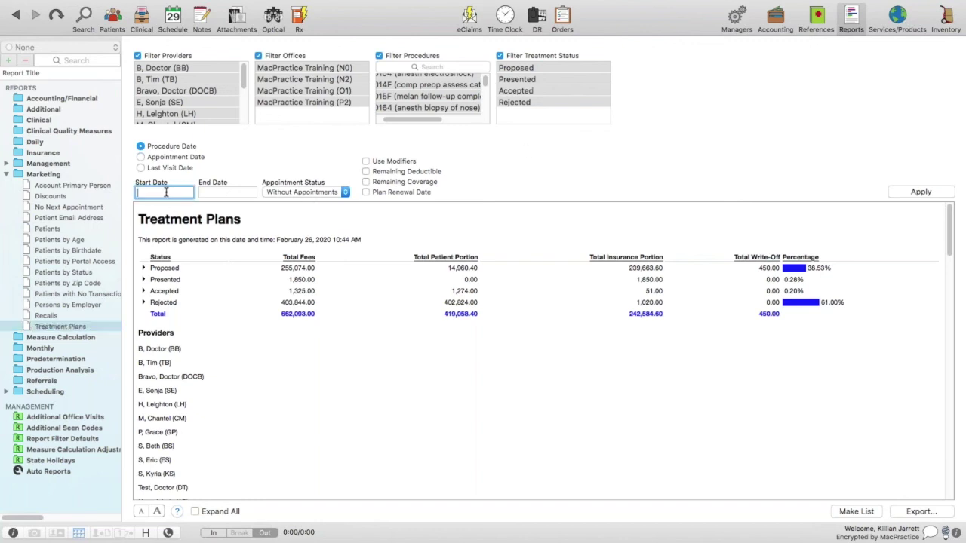
{"action": "left_click", "coordinate": [219, 193]}
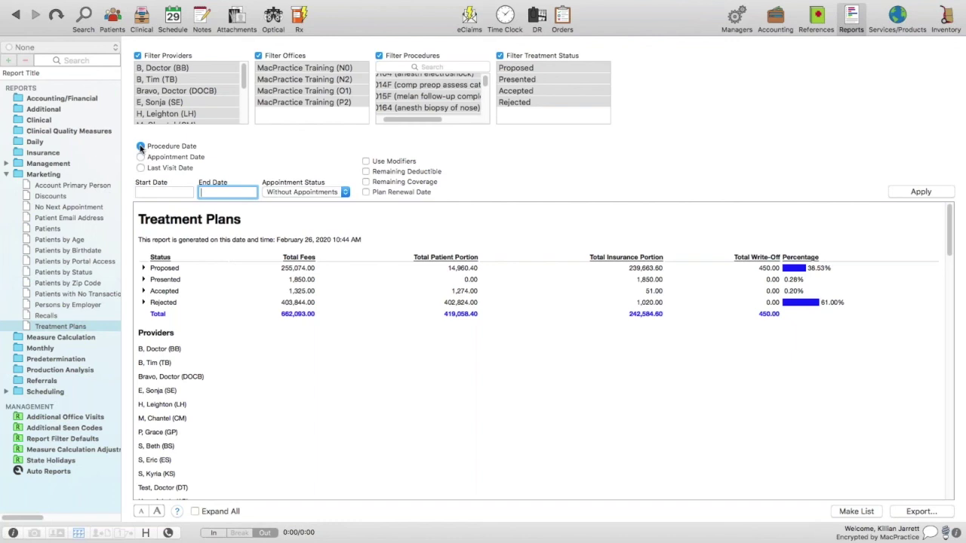
{"action": "left_click", "coordinate": [326, 194]}
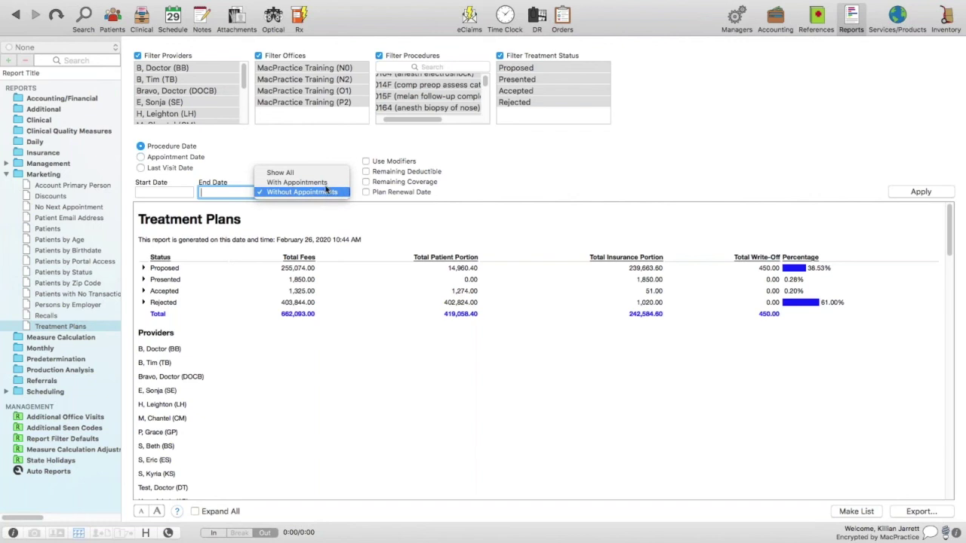
{"action": "left_click", "coordinate": [322, 194]}
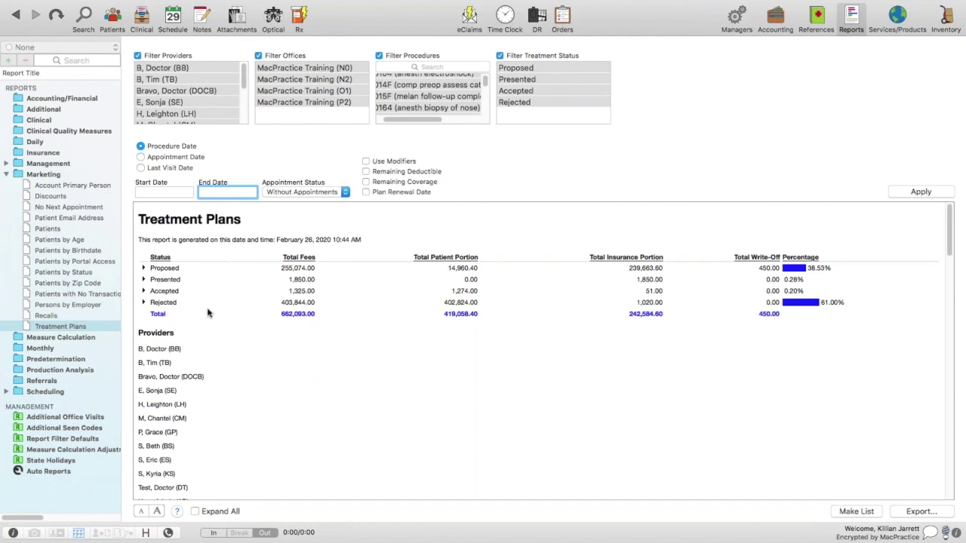
Expand the Accepted treatment plans in the report and show the first listed account's treatments.
{"action": "left_click", "coordinate": [141, 292]}
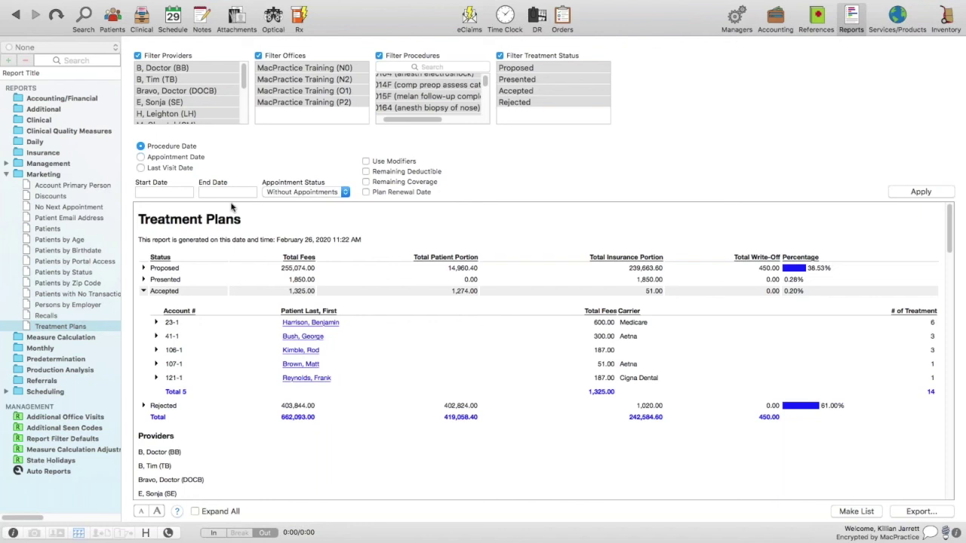
{"action": "left_click", "coordinate": [154, 323]}
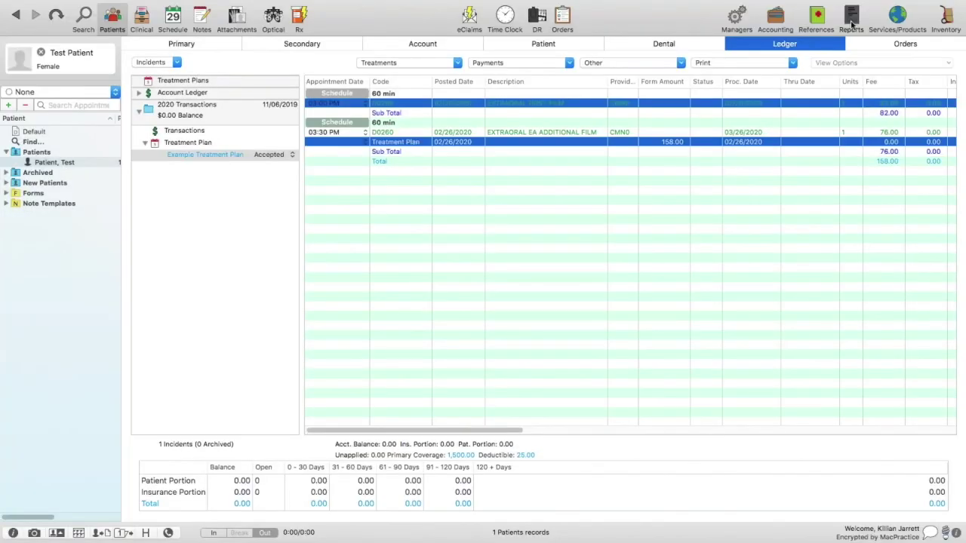
Return to the reports and open the Appointments report from the Scheduling group.
{"action": "left_click", "coordinate": [852, 23]}
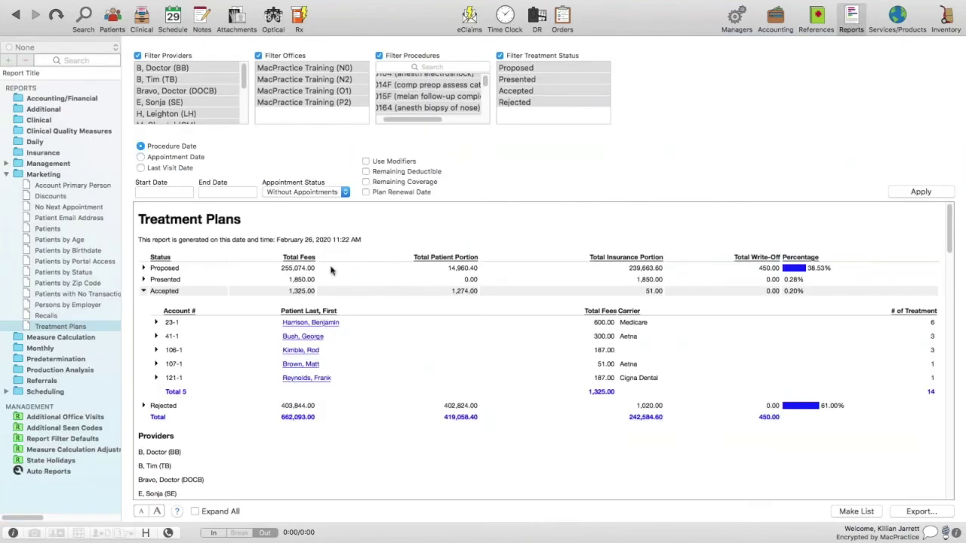
{"action": "left_click", "coordinate": [6, 393]}
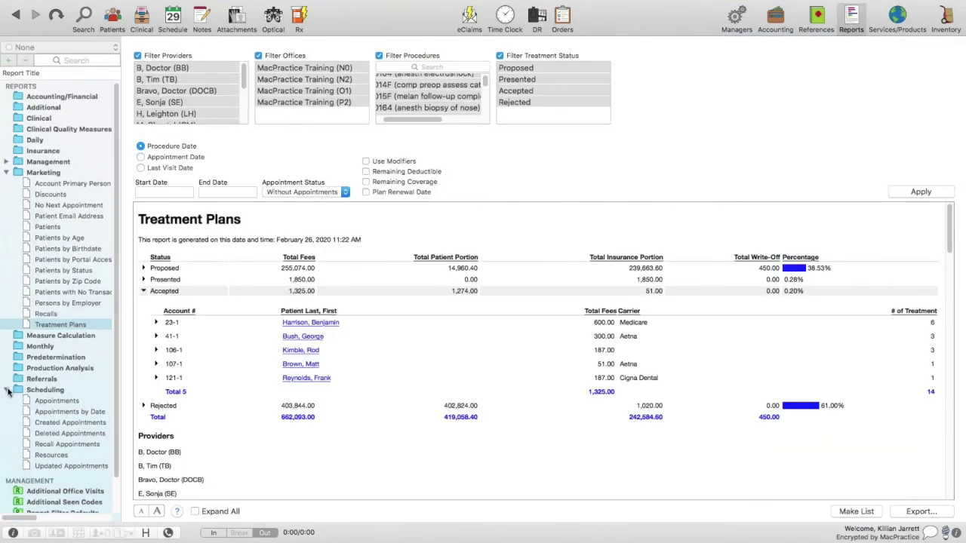
{"action": "left_click", "coordinate": [34, 403]}
{"action": "left_click", "coordinate": [35, 403]}
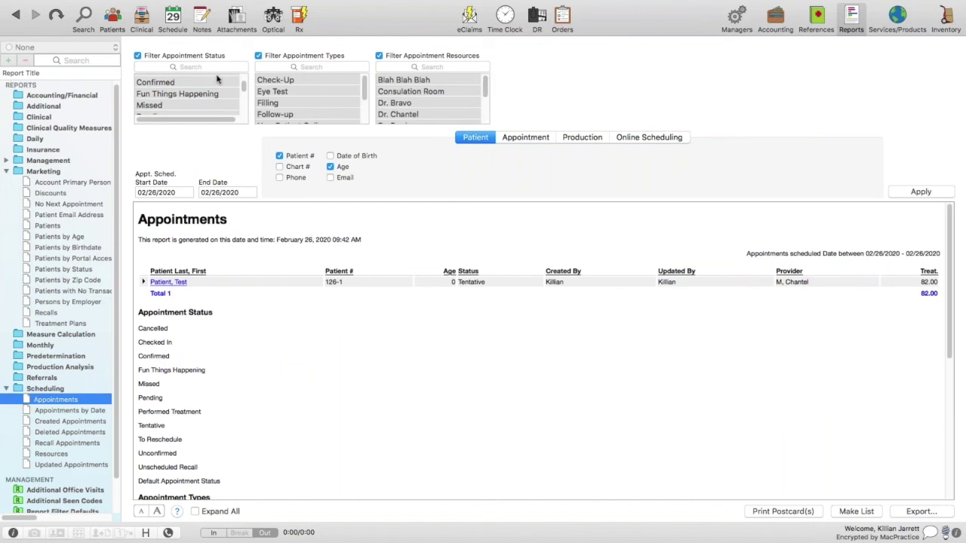
Examine the appointment statuses, types and resources available as filters in the Appointments report.
{"action": "scroll", "coordinate": [211, 83], "scroll_direction": "down", "scroll_amount": 2}
{"action": "scroll", "coordinate": [206, 86], "scroll_direction": "up", "scroll_amount": 4}
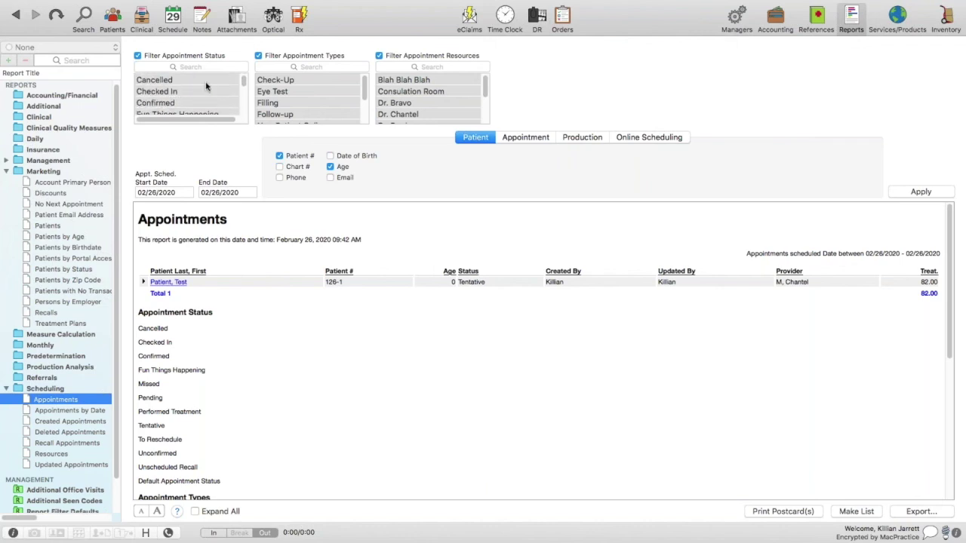
{"action": "scroll", "coordinate": [322, 90], "scroll_direction": "down", "scroll_amount": 3}
{"action": "scroll", "coordinate": [324, 93], "scroll_direction": "up", "scroll_amount": 3}
{"action": "scroll", "coordinate": [416, 91], "scroll_direction": "down", "scroll_amount": 2}
{"action": "scroll", "coordinate": [419, 92], "scroll_direction": "up", "scroll_amount": 2}
{"action": "scroll", "coordinate": [419, 91], "scroll_direction": "up", "scroll_amount": 1}
{"action": "scroll", "coordinate": [419, 93], "scroll_direction": "up", "scroll_amount": 1}
Review the Appointments report's patient and production column options, and expand the listed patient's appointment to show its treatments.
{"action": "left_click", "coordinate": [330, 166]}
{"action": "left_click", "coordinate": [573, 139]}
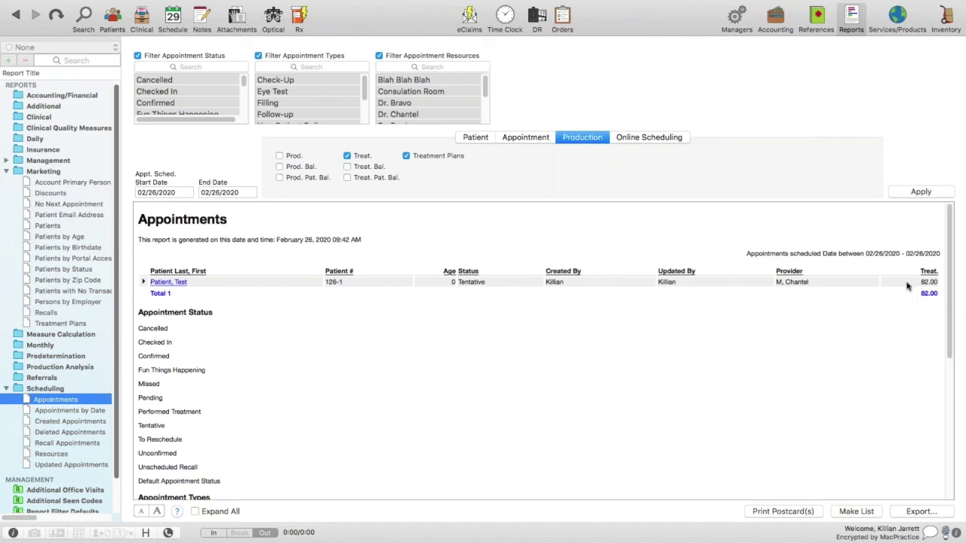
{"action": "left_click", "coordinate": [143, 282]}
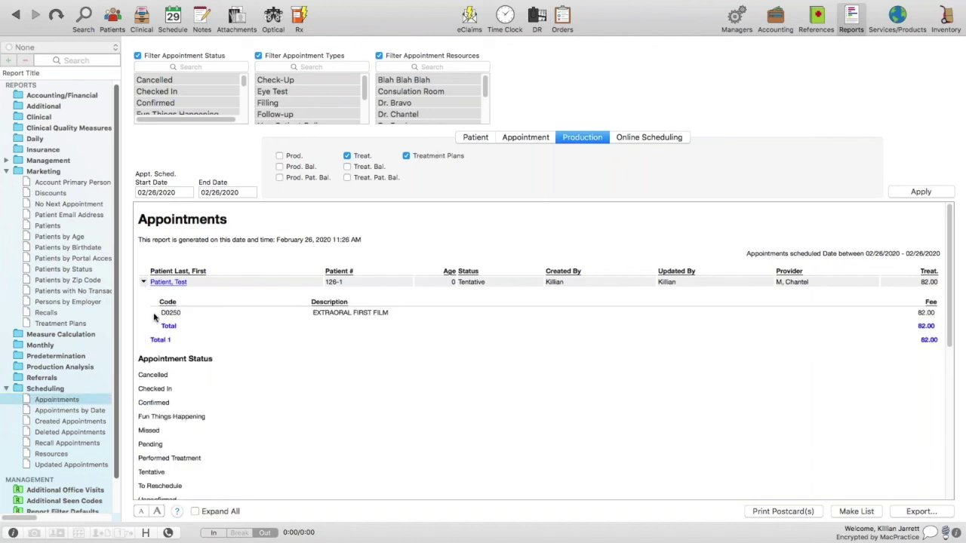